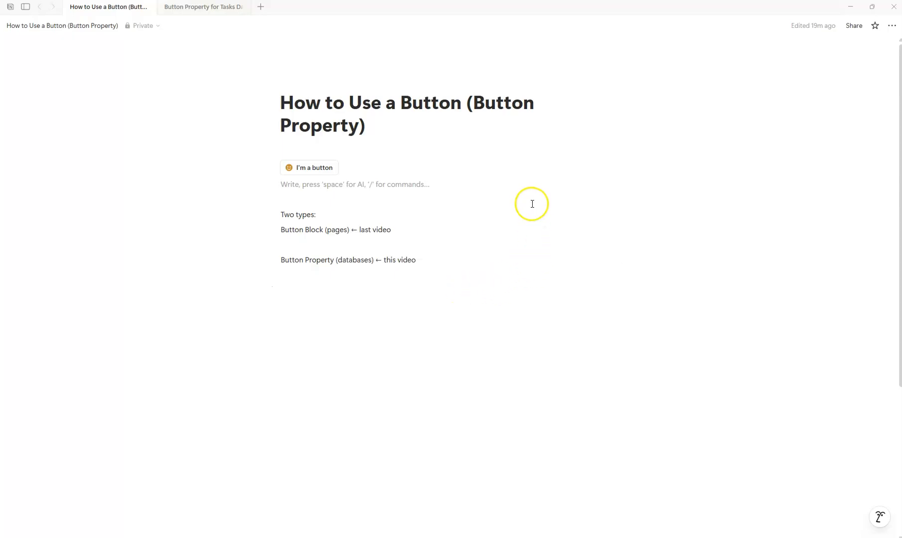
Step: Run the "I'm a button" button and switch to the Button Property for Tasks Database page
click(331, 171)
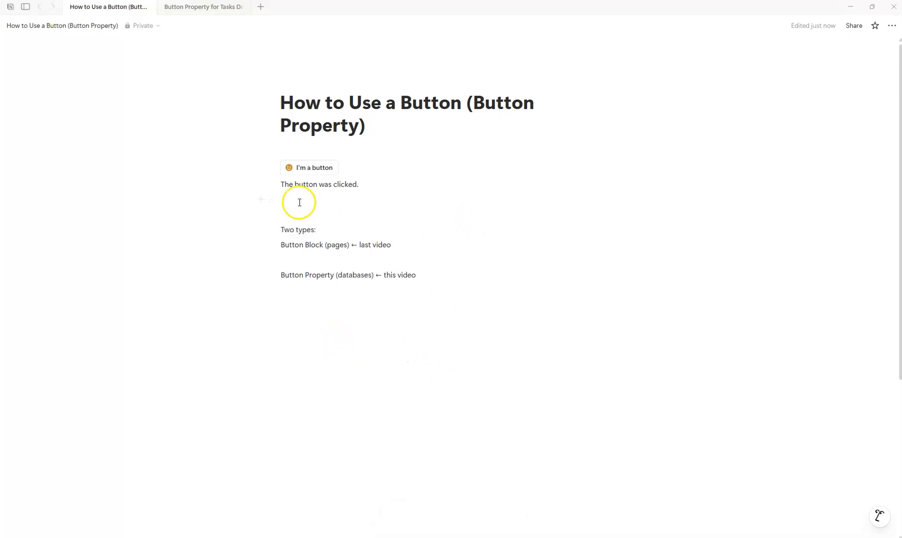
click(200, 7)
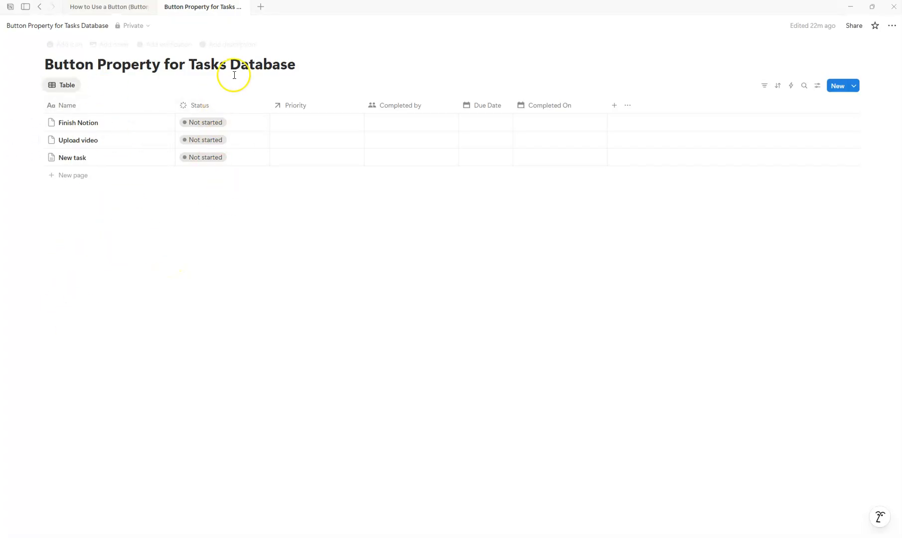
Step: Examine the Status and Priority options offered for the Finish Notion task
click(228, 123)
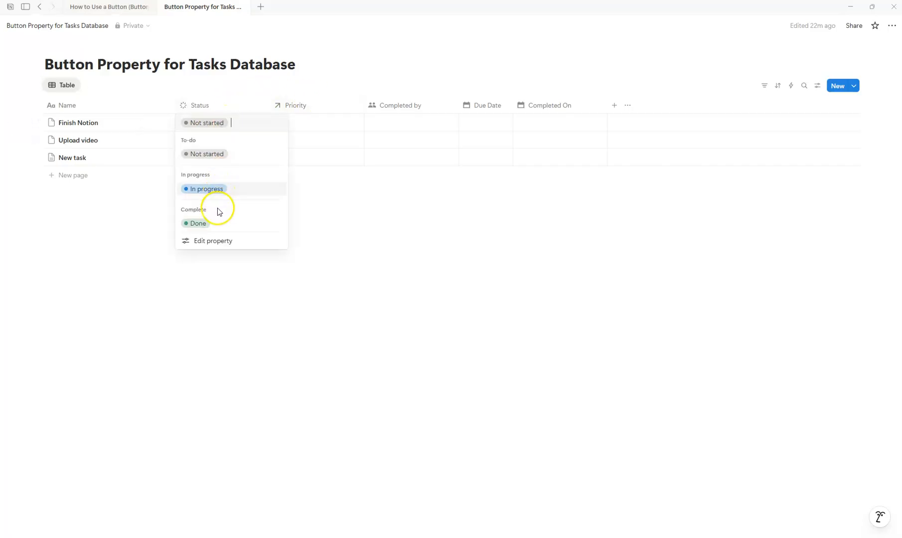
click(253, 317)
click(310, 110)
click(247, 215)
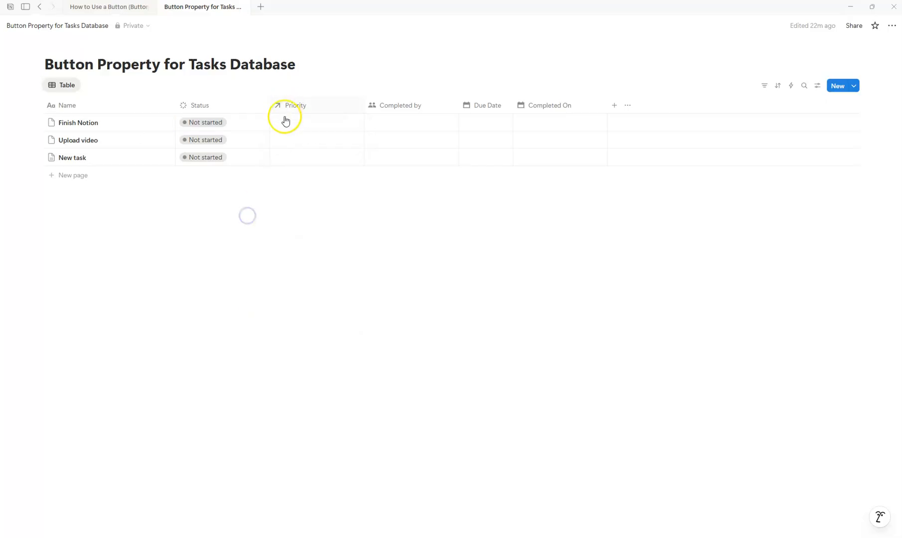
click(284, 120)
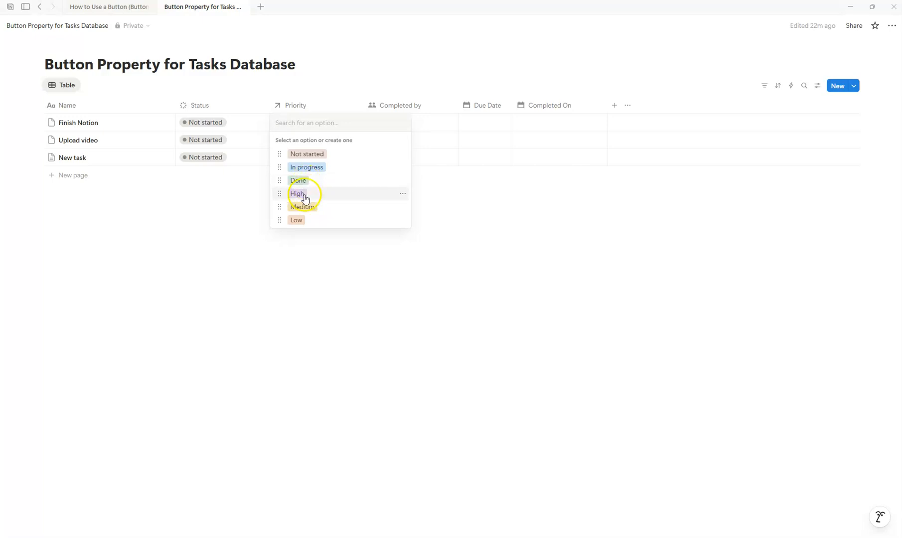
click(323, 265)
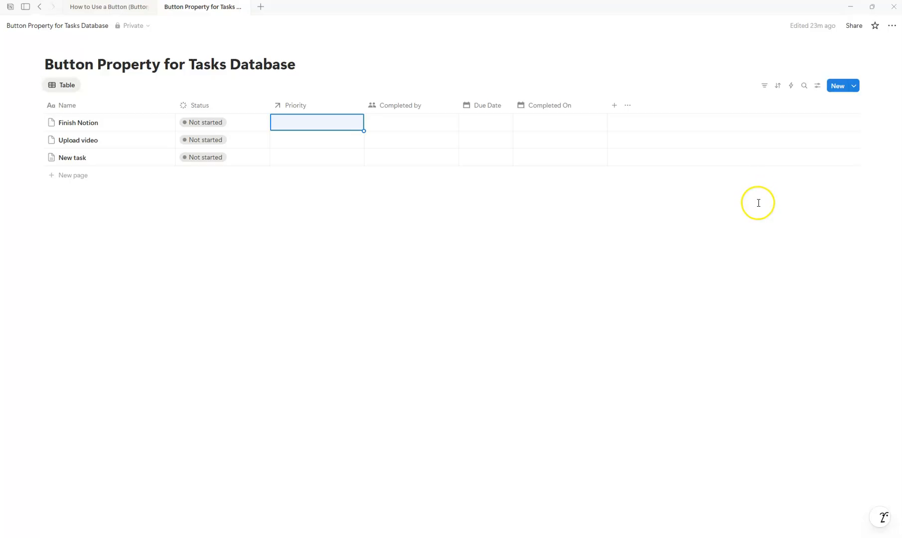
Step: Add a Button property to the tasks table and name it Start
click(616, 105)
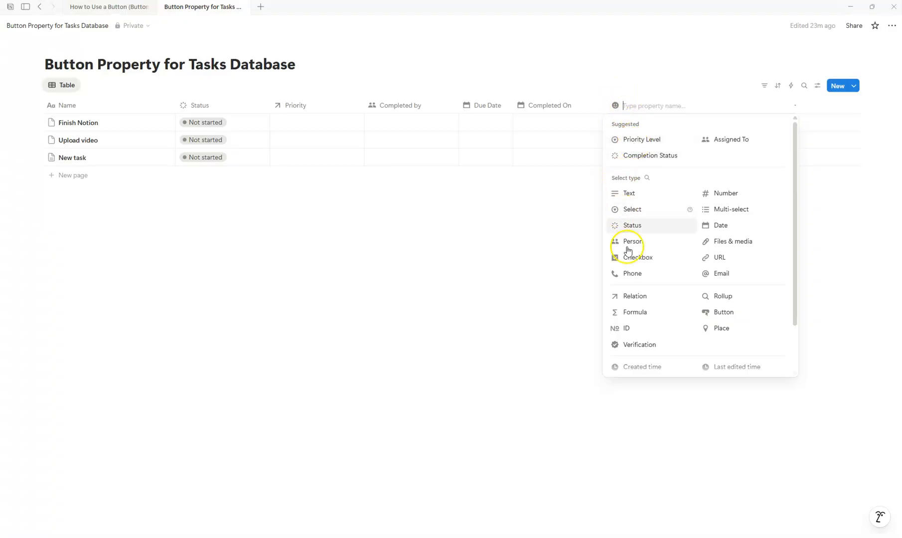
click(718, 313)
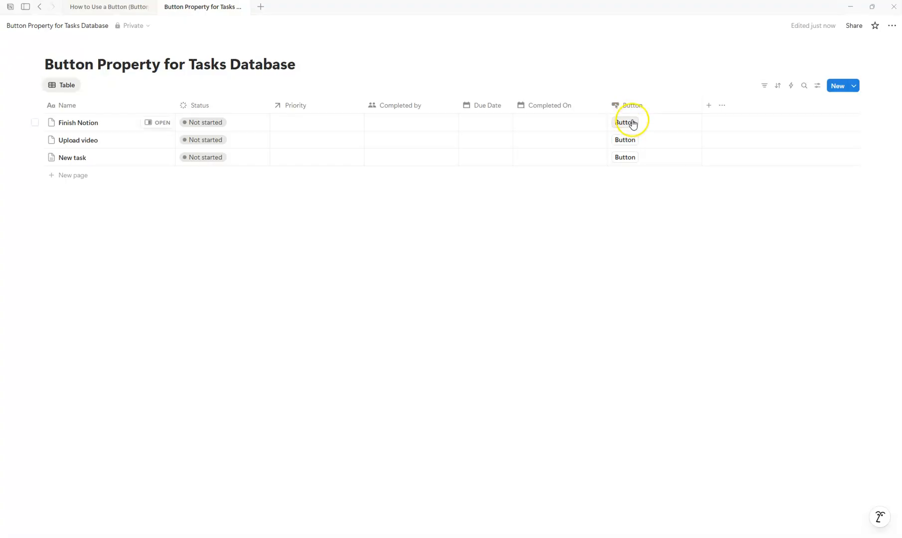
click(621, 234)
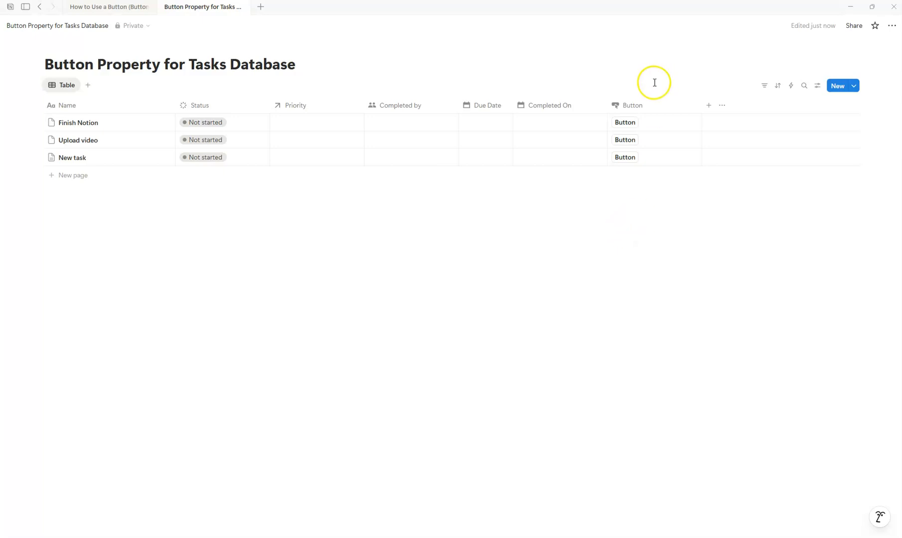
click(644, 106)
drag(654, 126, 602, 128)
text(Start)
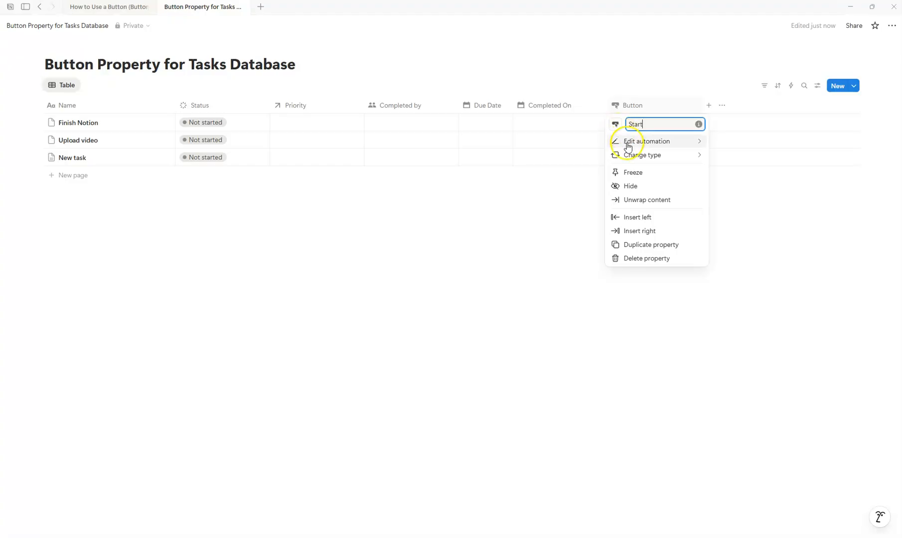
click(557, 217)
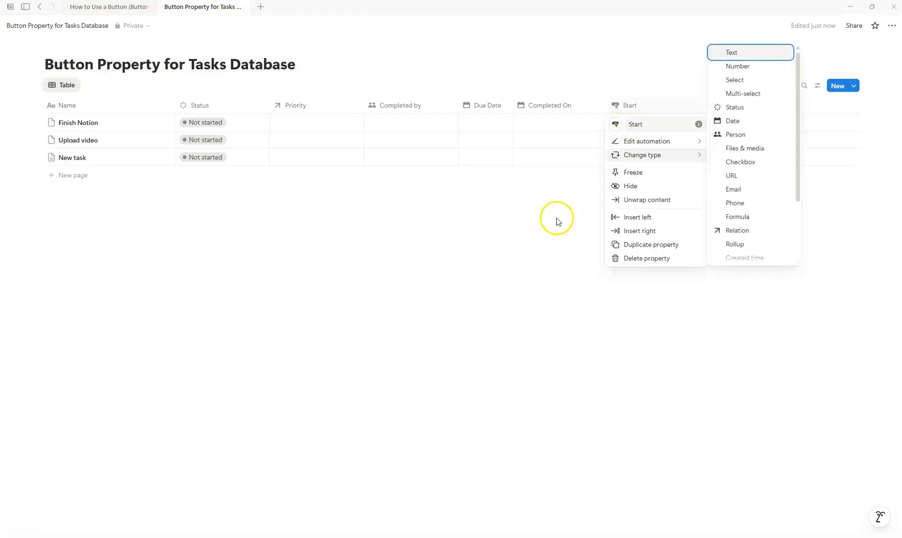
Step: Make the Start button set this page's Status to In progress, save the automation, and run it on the Finish Notion task
click(630, 106)
click(641, 141)
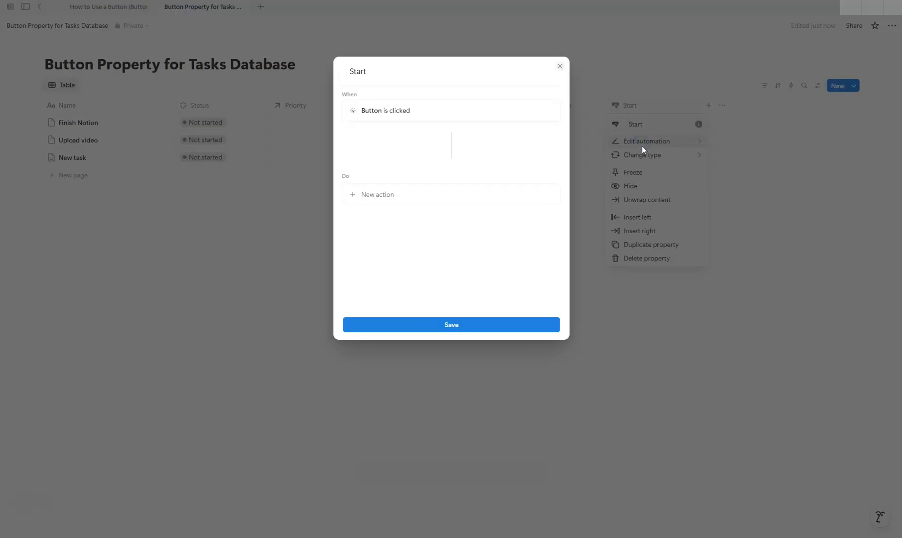
click(445, 196)
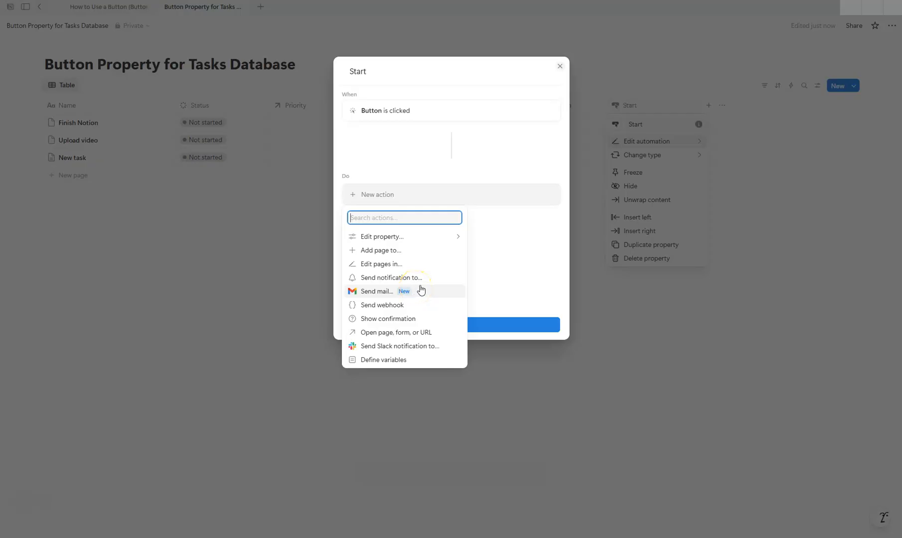
click(417, 242)
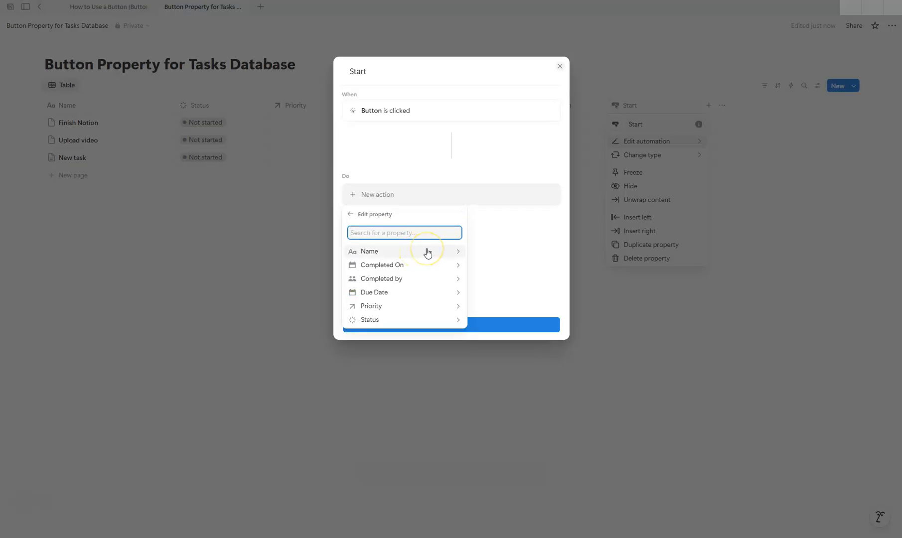
click(416, 319)
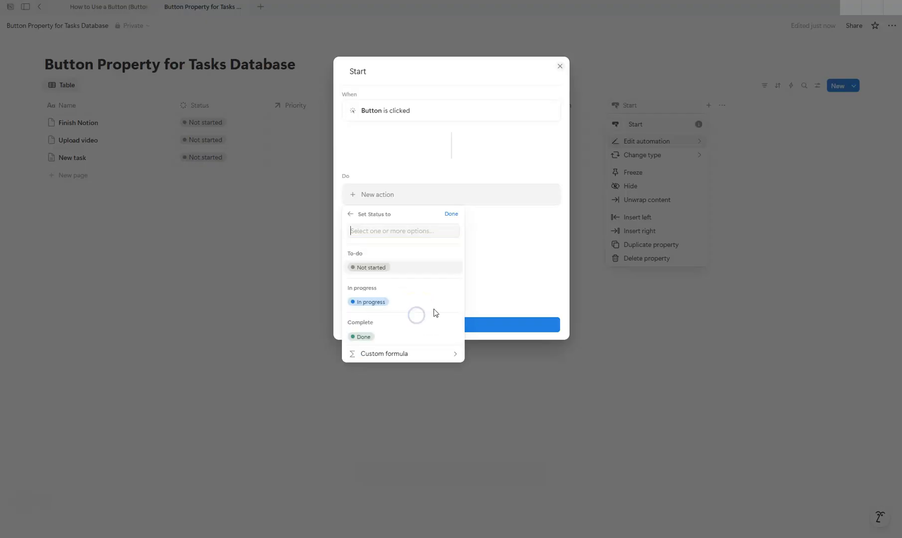
click(387, 302)
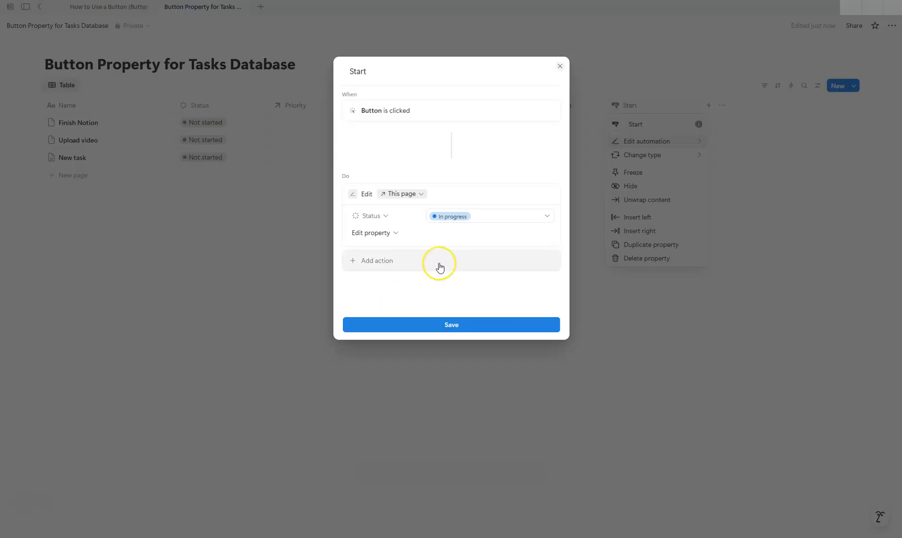
click(435, 325)
click(477, 300)
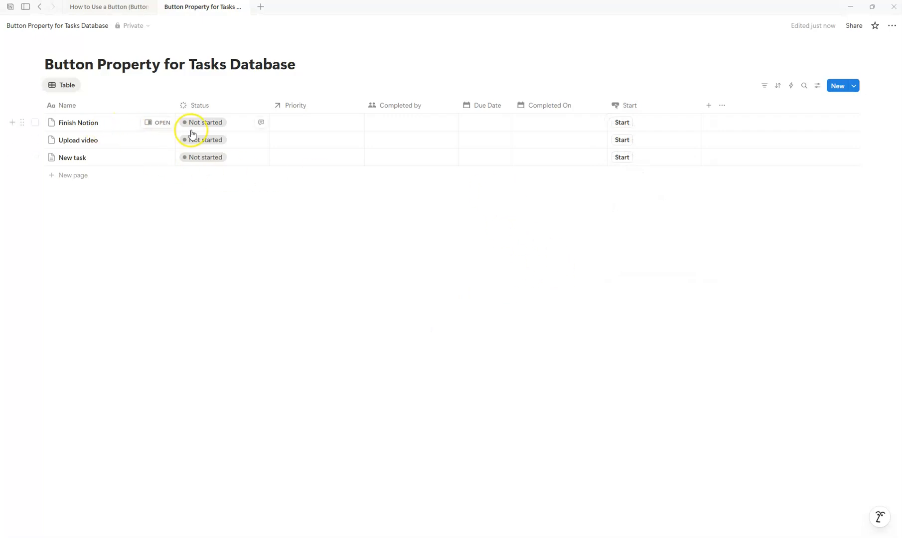
click(621, 122)
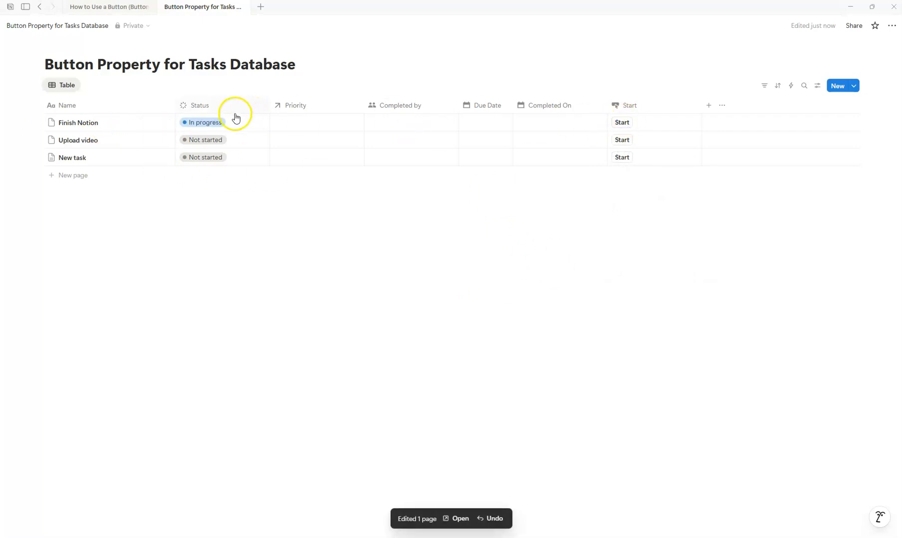
Step: Set the Upload video task's Status to In progress manually and run its Start button
click(217, 140)
key(Escape)
click(223, 134)
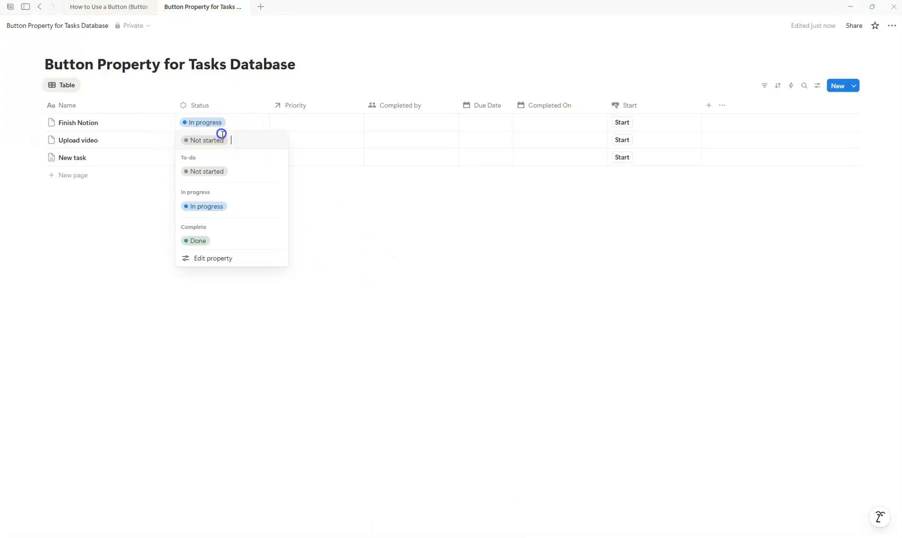
click(217, 205)
click(627, 141)
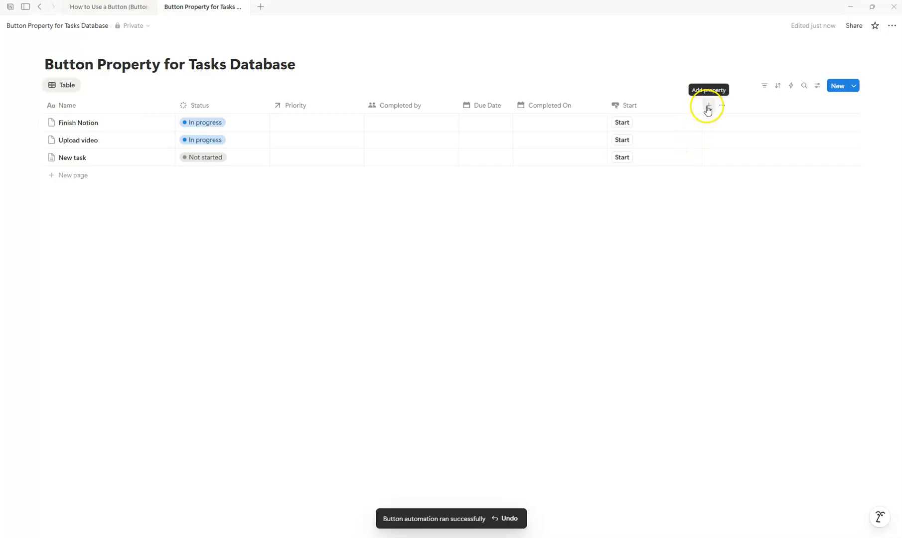
Step: Narrow the Start column and add a second Button property named End beside it
drag(700, 106, 662, 106)
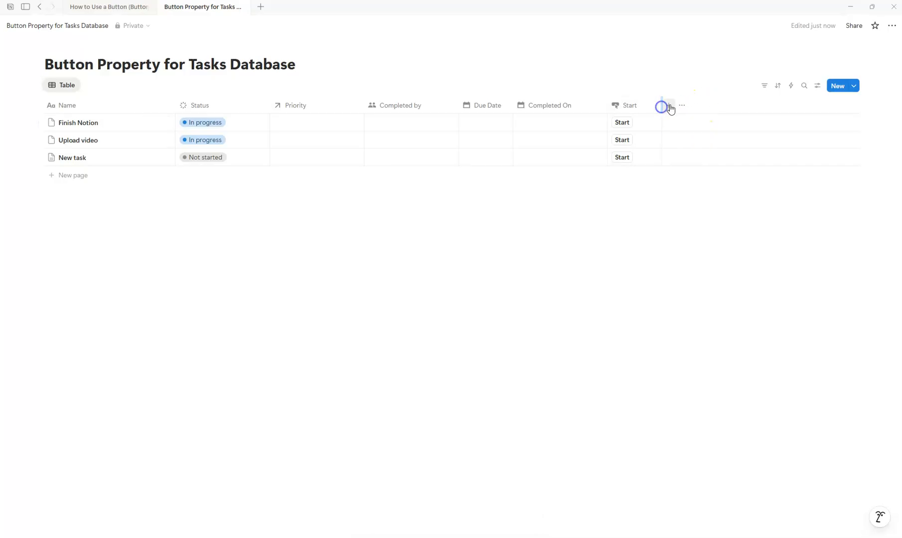
click(669, 105)
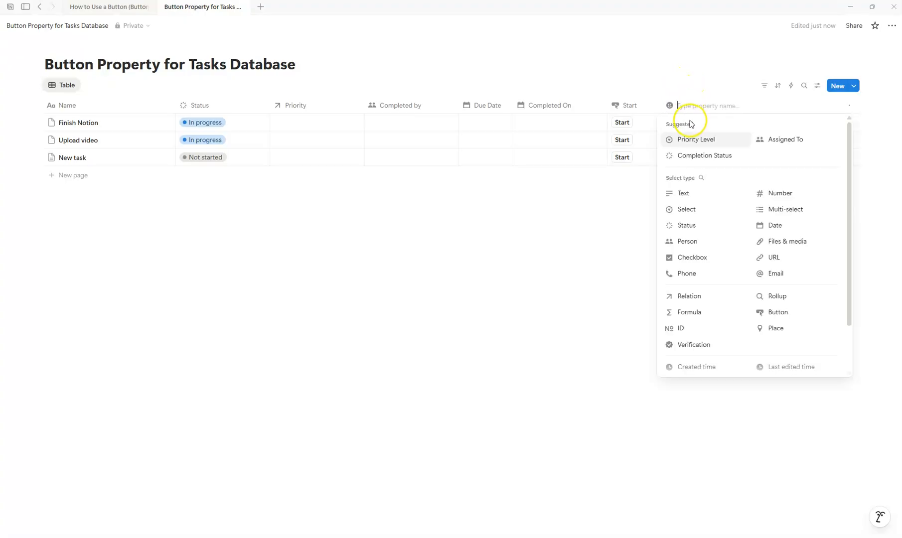
click(767, 311)
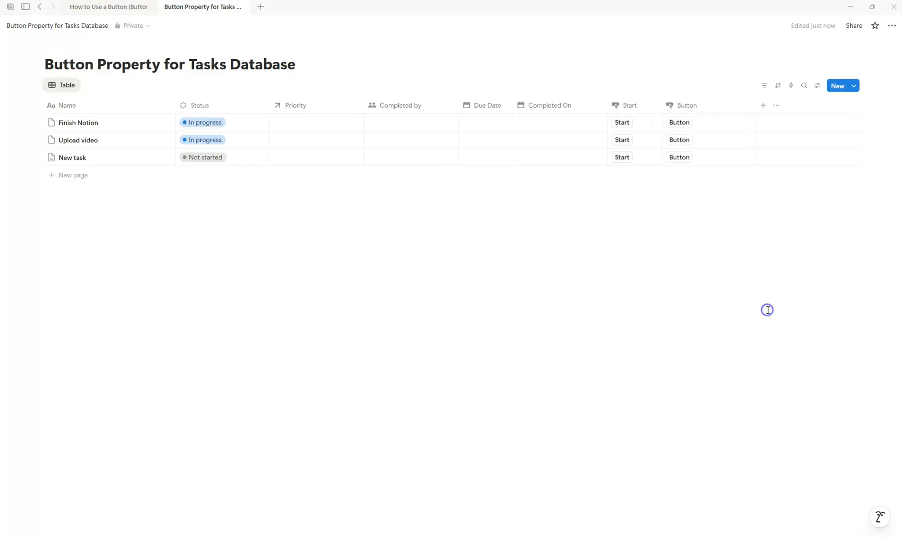
click(687, 105)
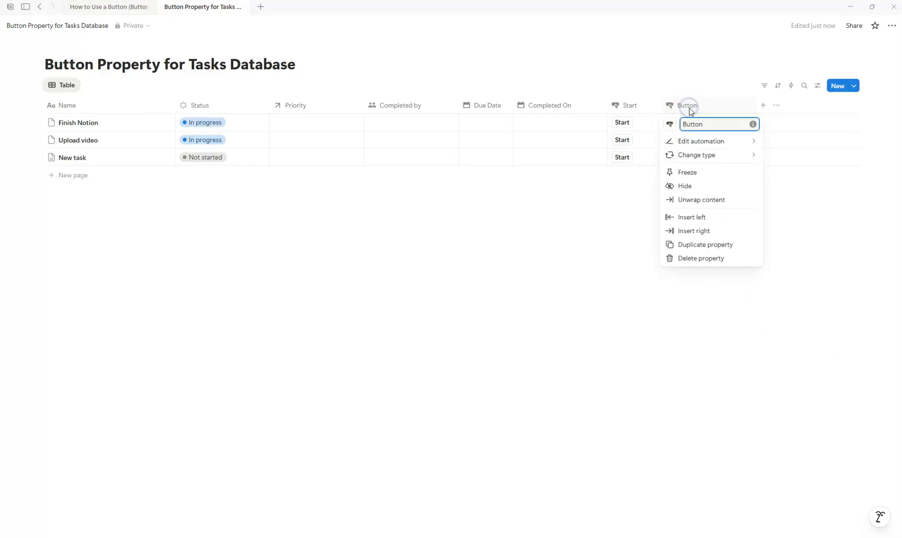
drag(708, 122, 662, 129)
text(End)
Step: Add an action to the End button's automation that sets Completed On to Date triggered
click(699, 143)
click(383, 193)
click(392, 236)
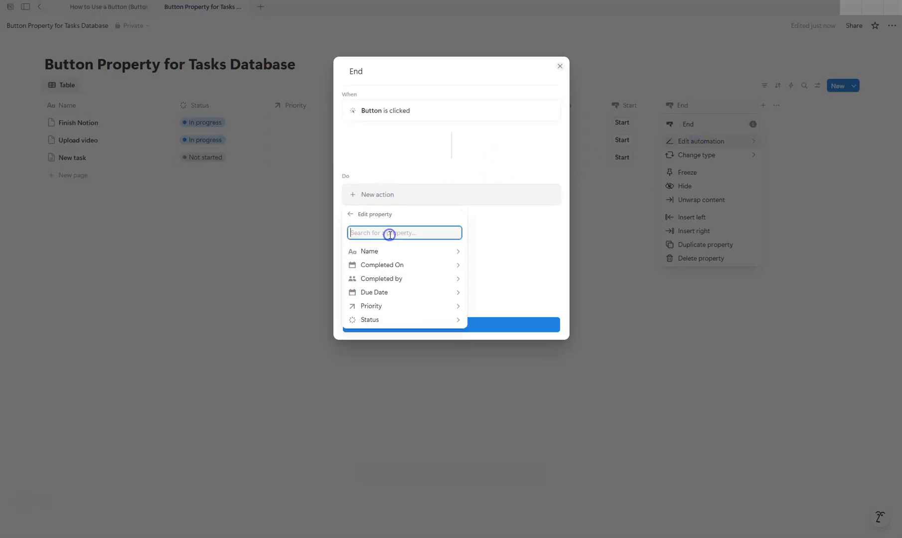
click(406, 271)
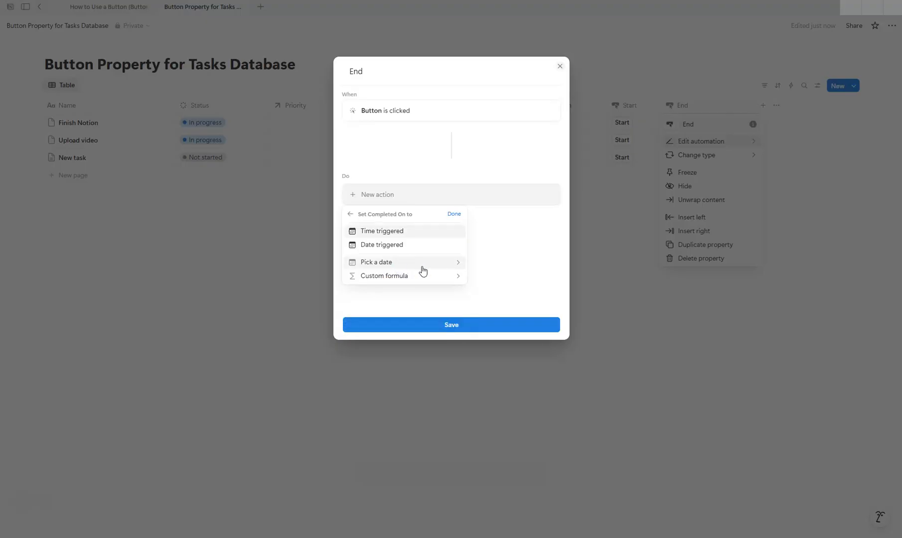
click(400, 244)
Step: Add a second action setting Status to Done, save the End automation, and run it on the Finish Notion task
click(401, 262)
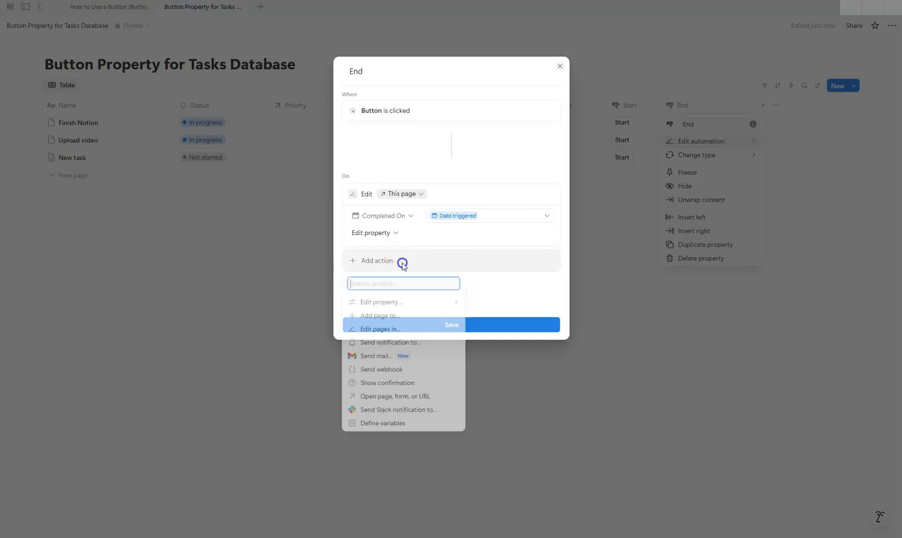
click(397, 299)
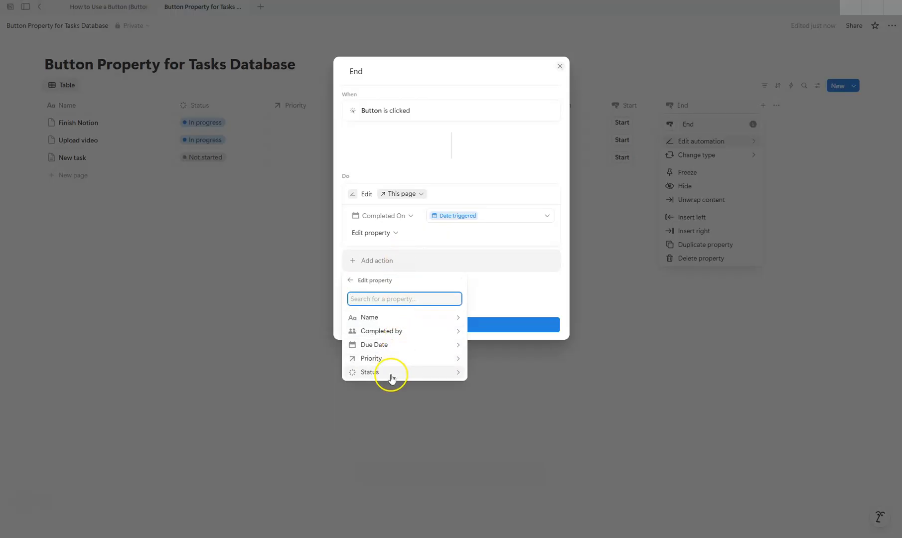
click(395, 359)
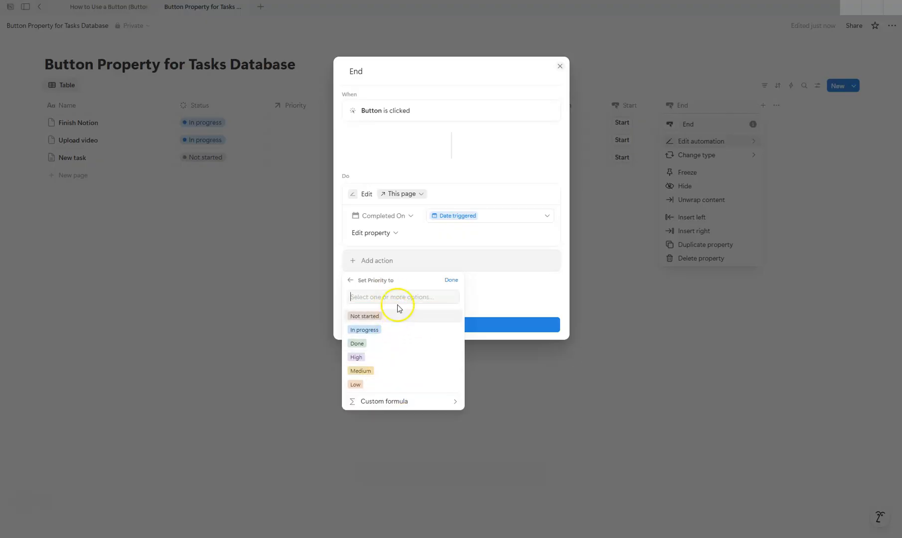
click(351, 281)
click(381, 370)
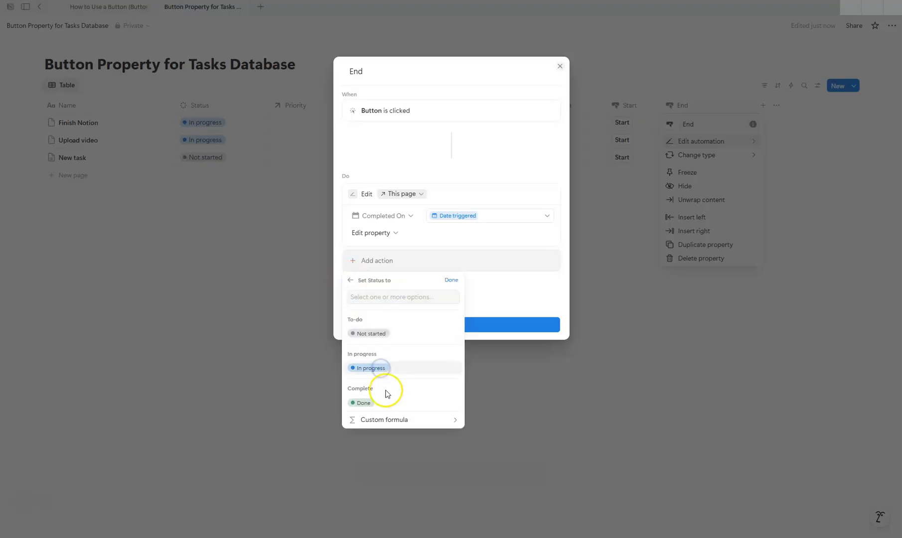
click(371, 401)
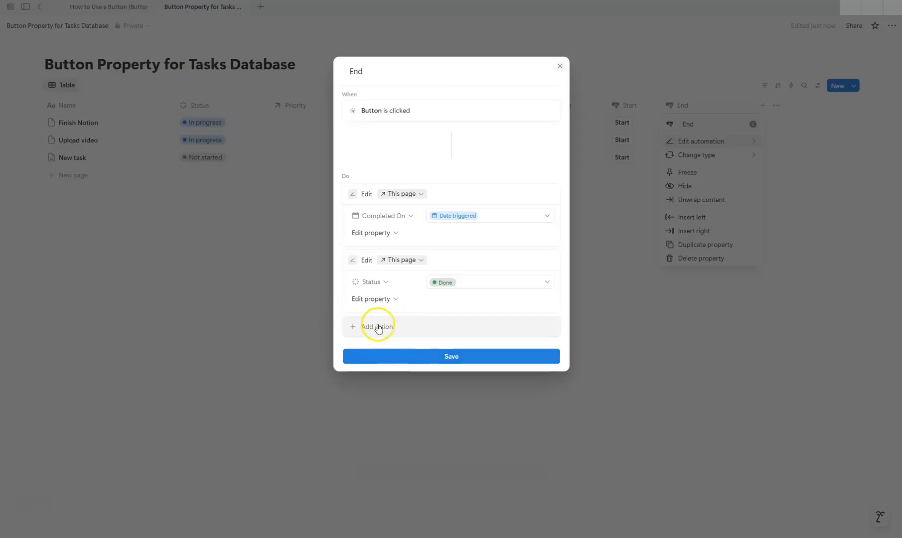
click(446, 358)
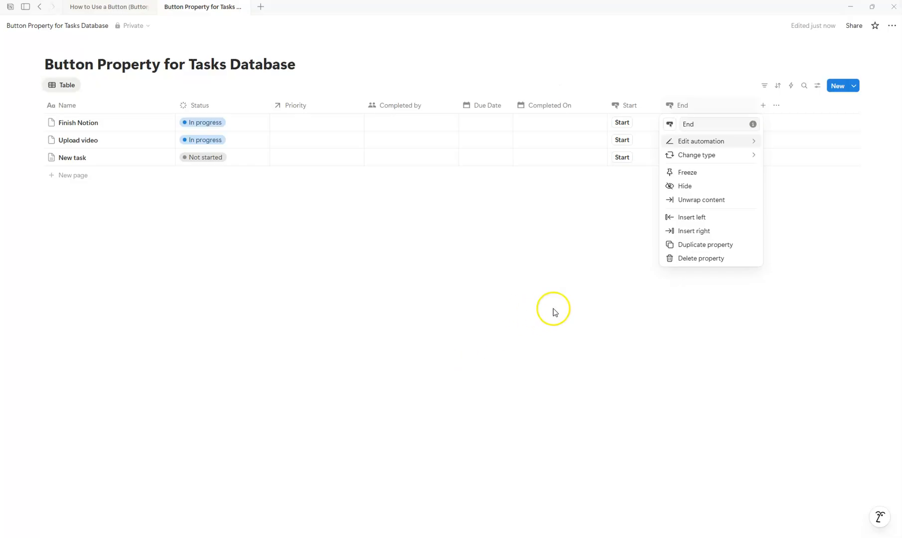
click(633, 196)
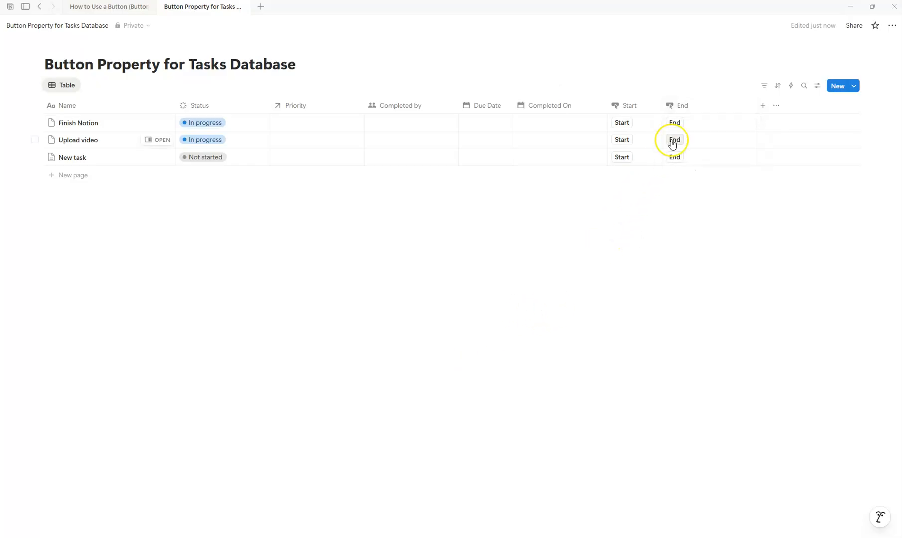
click(676, 124)
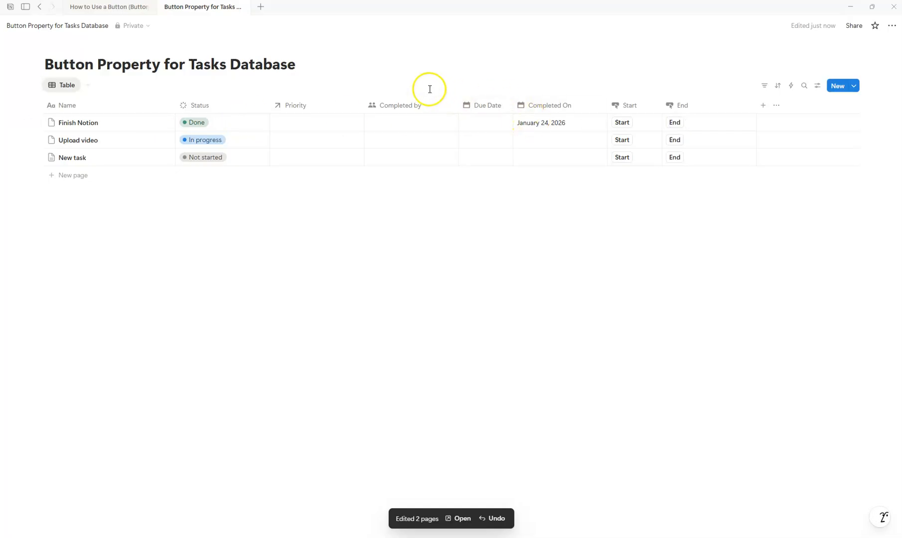
click(693, 107)
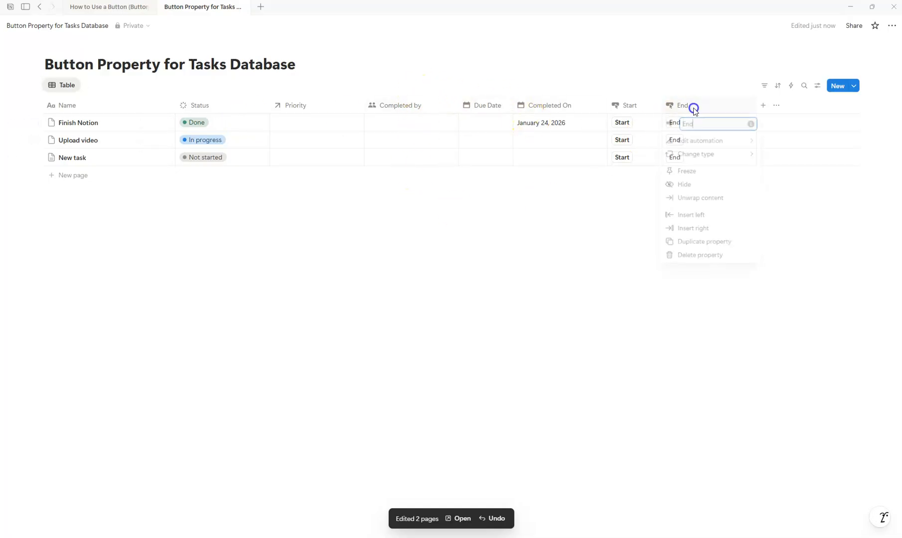
click(702, 145)
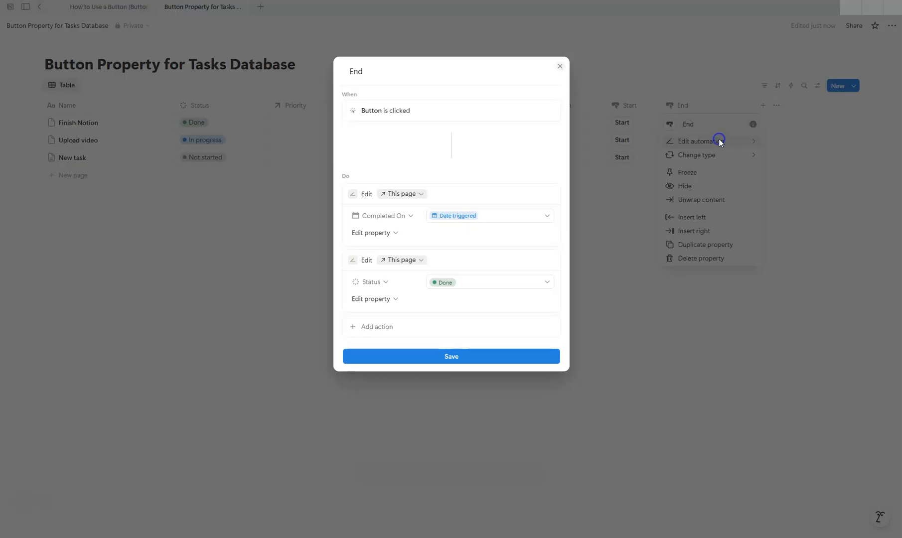
click(357, 330)
click(392, 368)
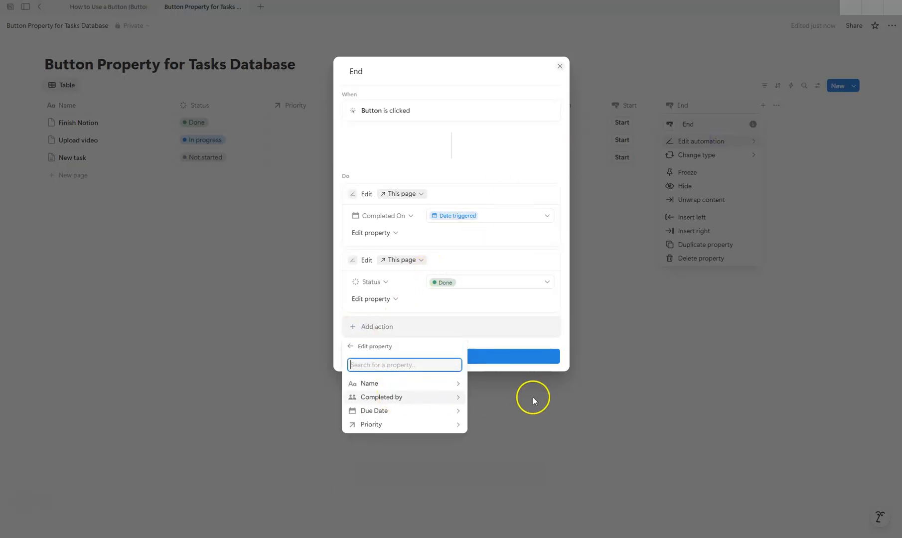
click(664, 391)
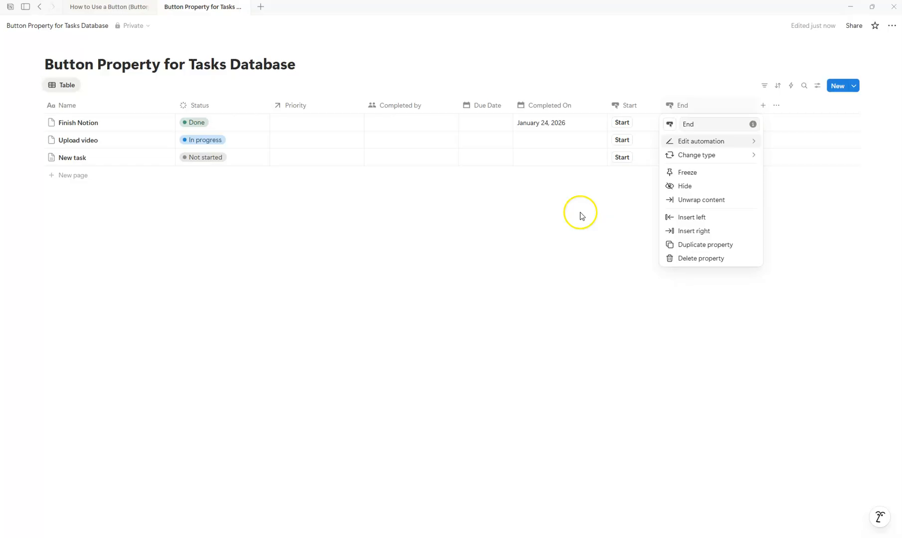
click(591, 322)
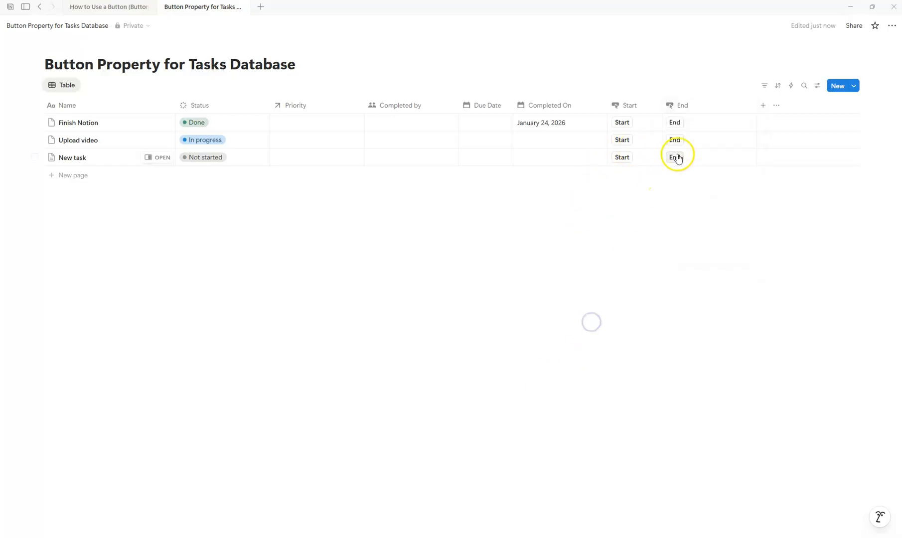
drag(697, 60, 684, 268)
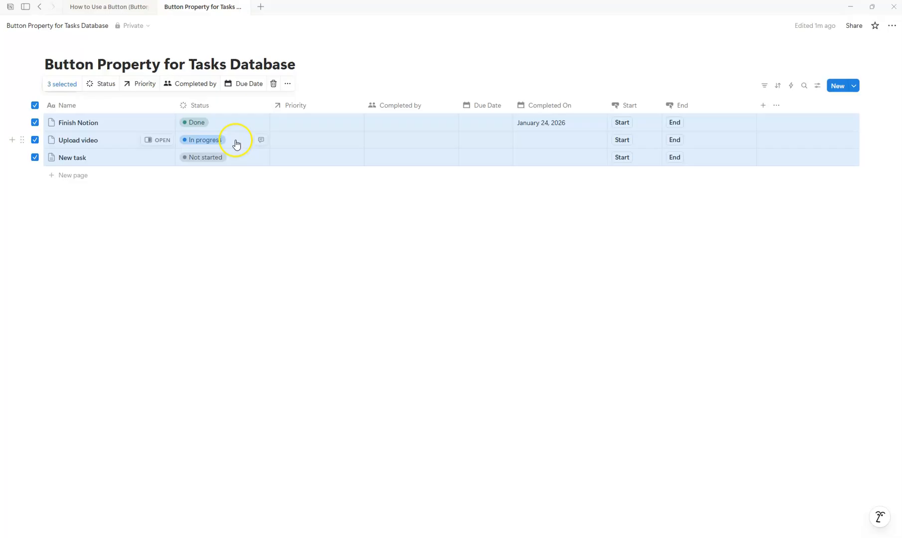
click(447, 270)
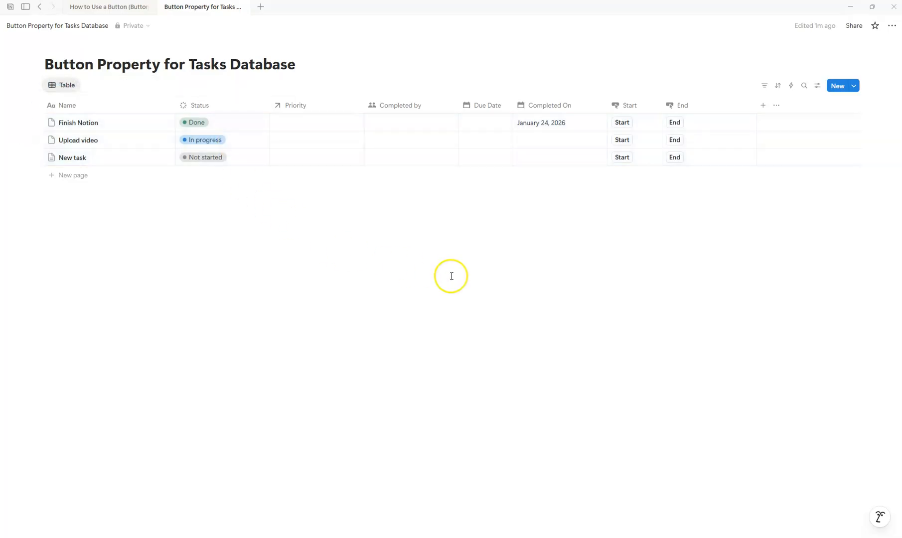
Step: Add a second action to the Start button's automation that sets Priority to Medium, and save it
click(629, 106)
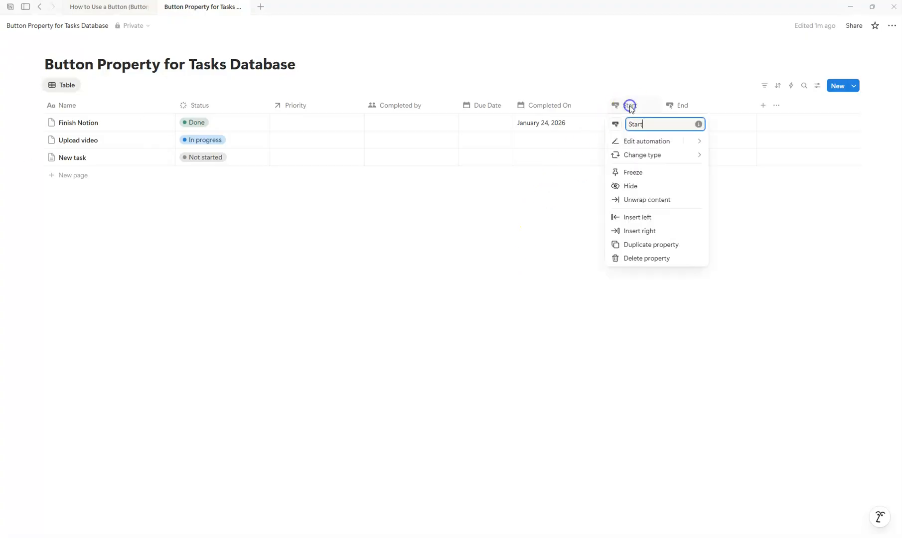
click(645, 141)
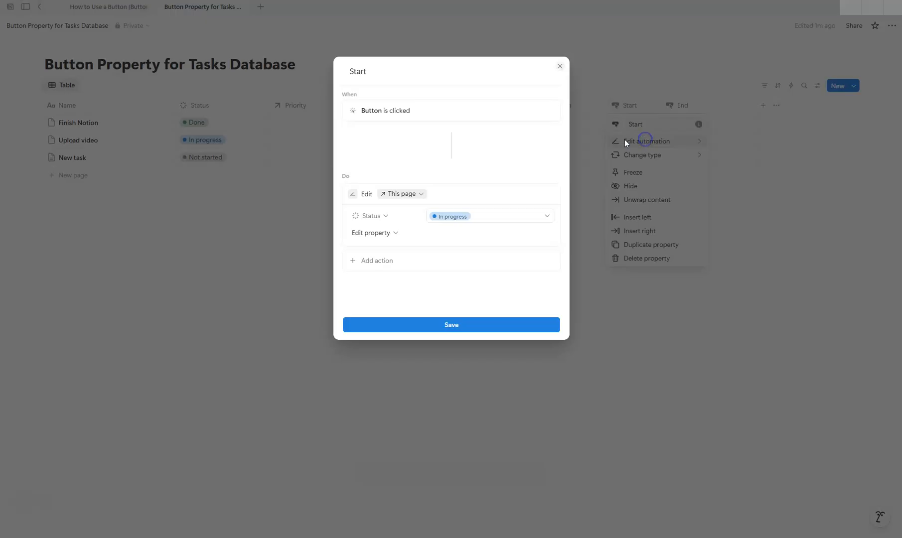
click(358, 267)
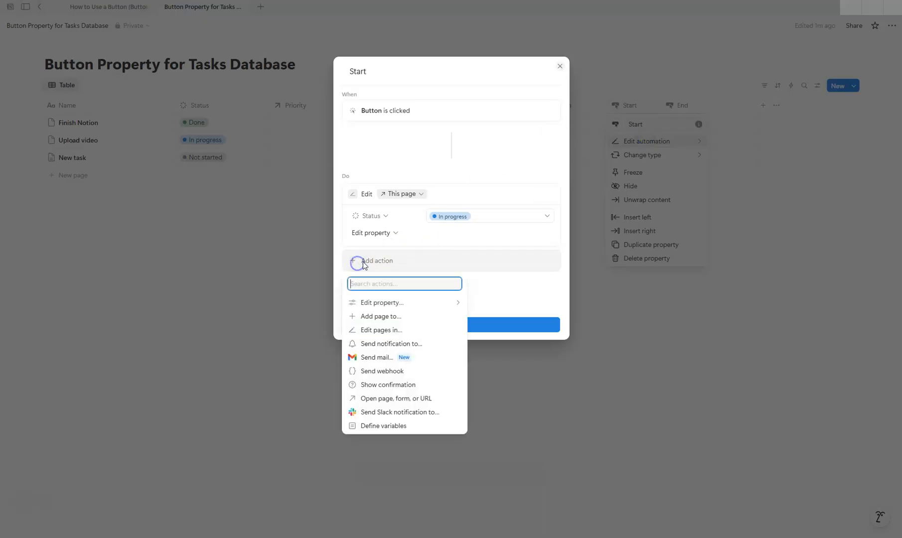
click(374, 302)
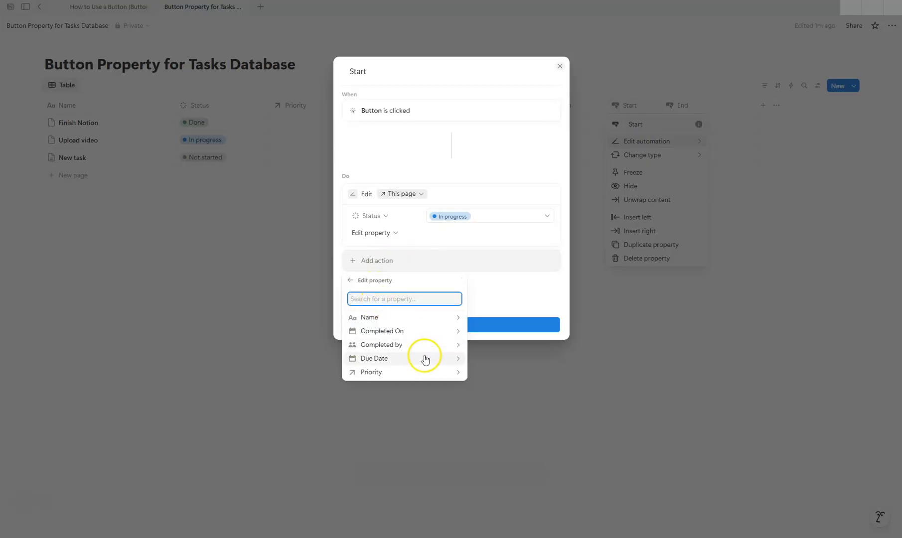
click(415, 372)
click(386, 373)
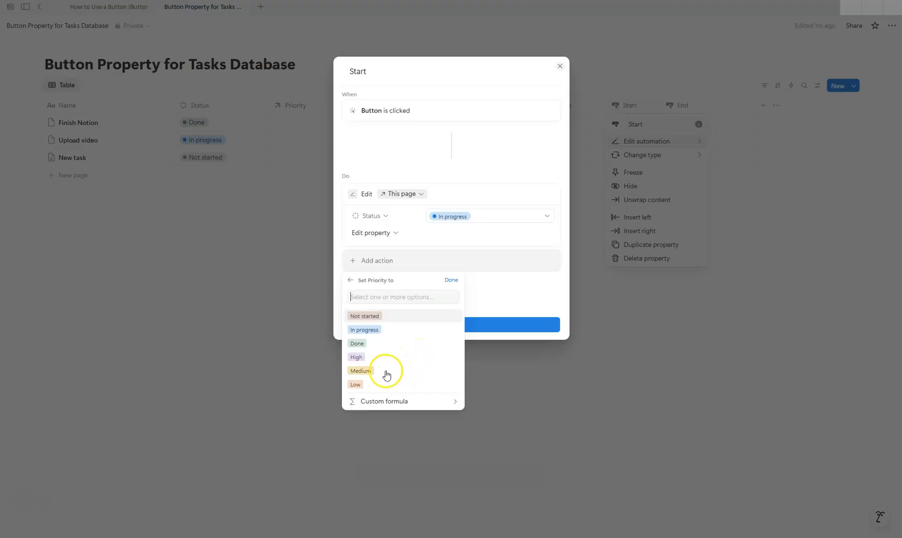
click(410, 358)
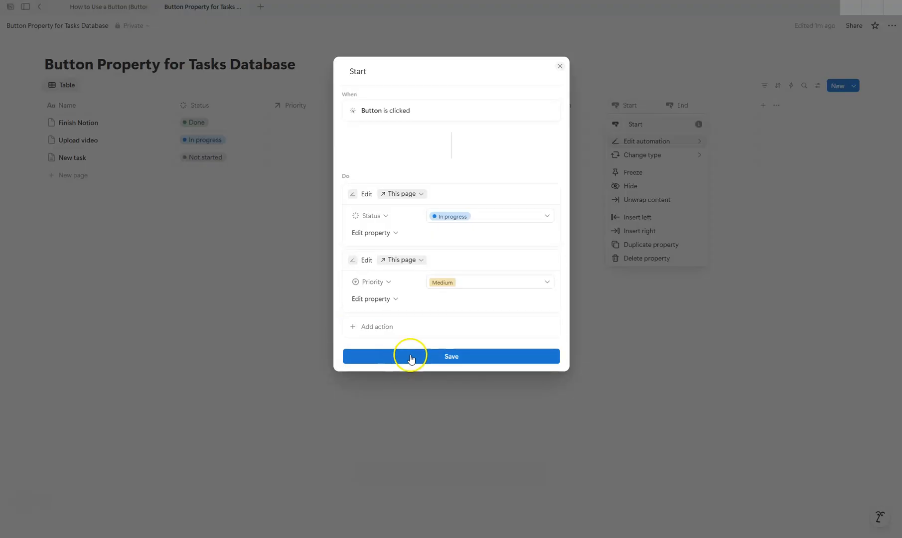
click(570, 187)
Step: Run the Start and End buttons alternately on the Finish Notion task to test them
click(622, 122)
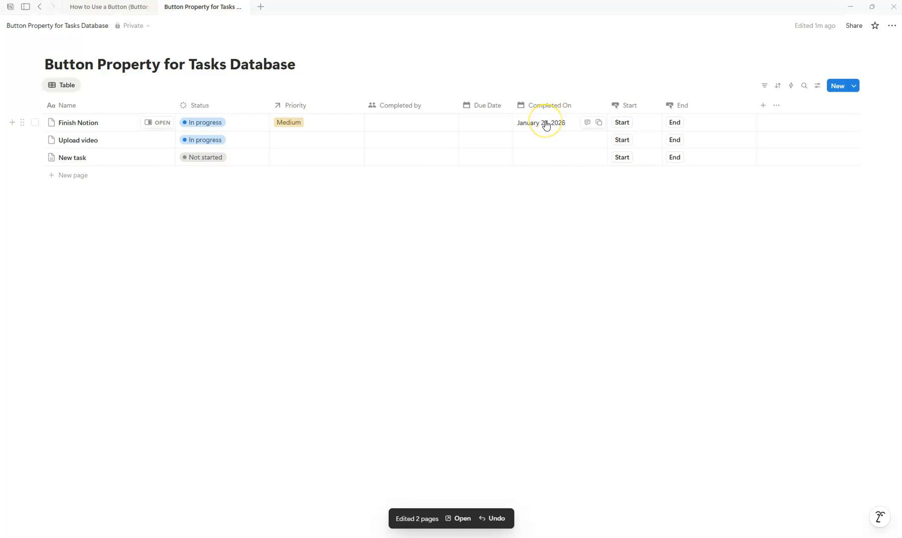
click(673, 123)
click(623, 123)
click(683, 123)
click(533, 229)
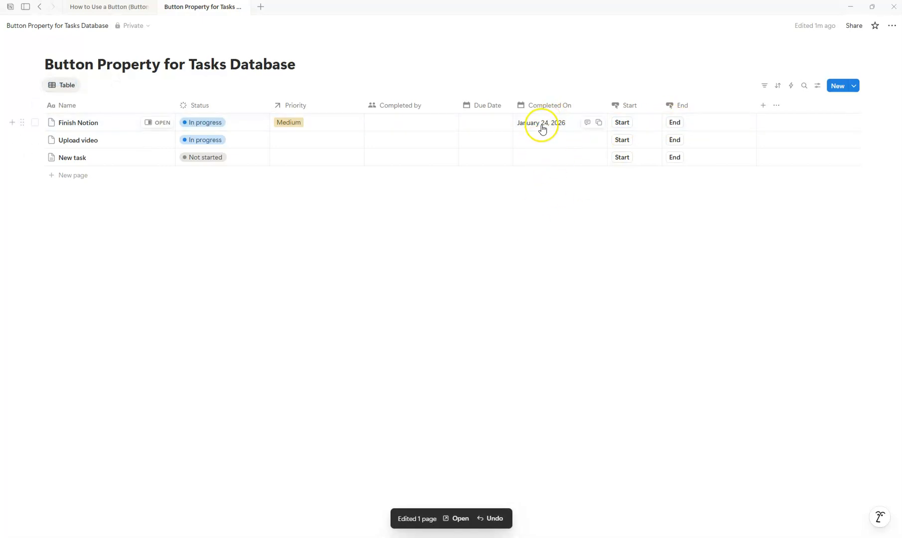
Step: Clear the Finish Notion task's Completed On date, then set it back to January 24, 2026
click(542, 128)
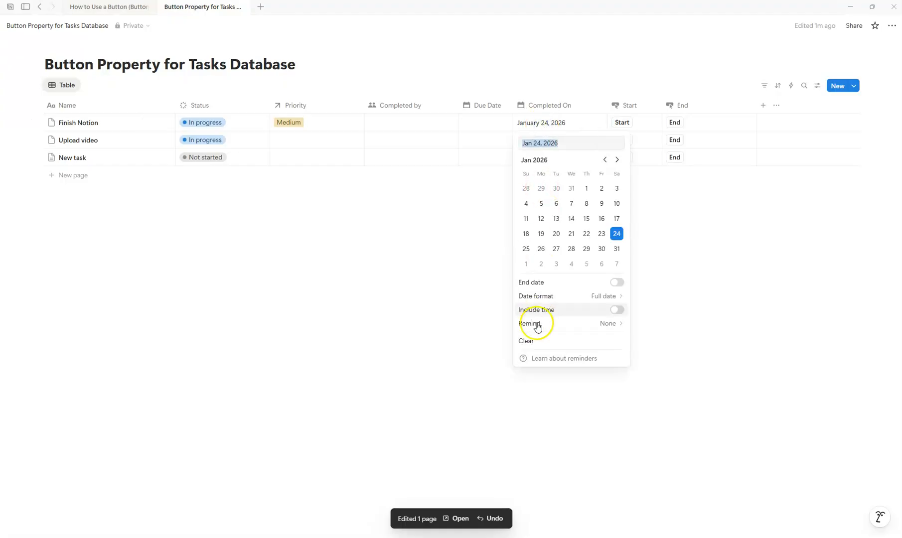
click(536, 340)
click(548, 120)
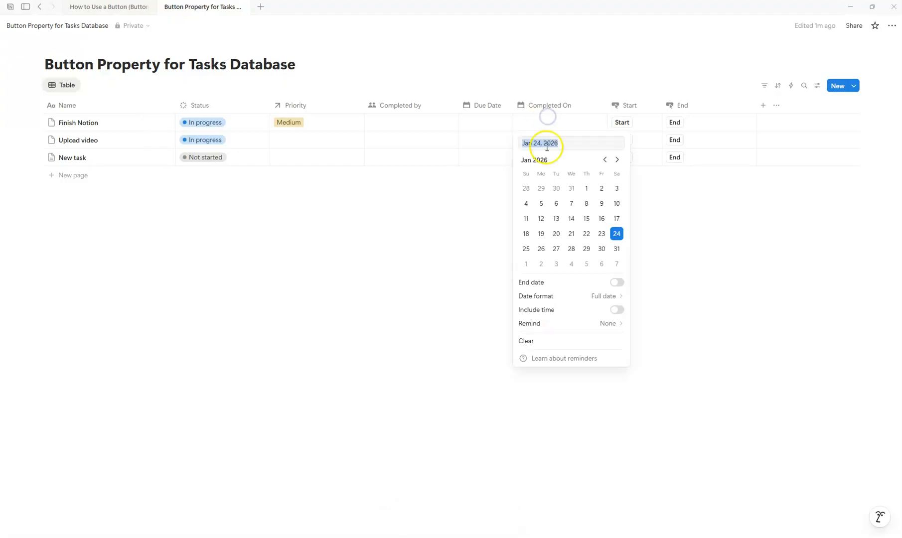
click(616, 233)
click(490, 239)
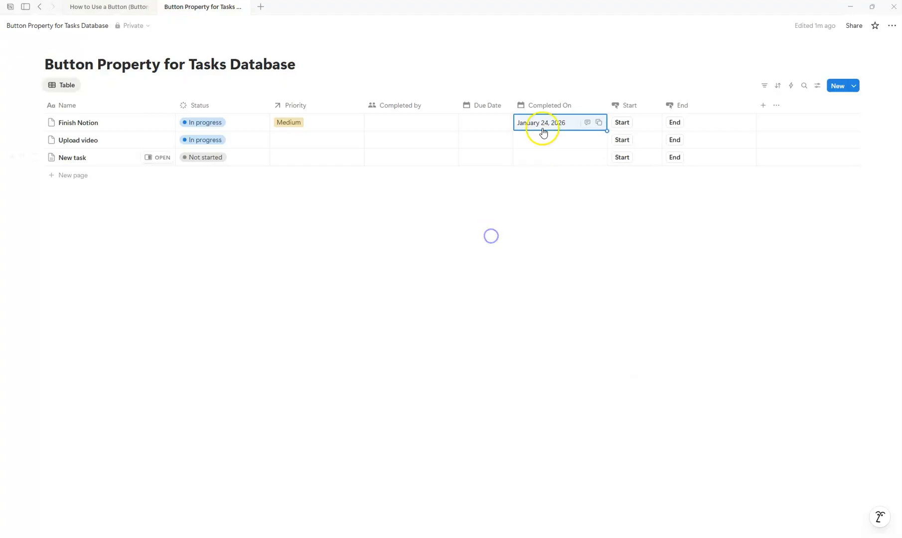
Step: Try to erase the date text in the Finish Notion task's Completed On field
click(556, 123)
key(BackSpace)
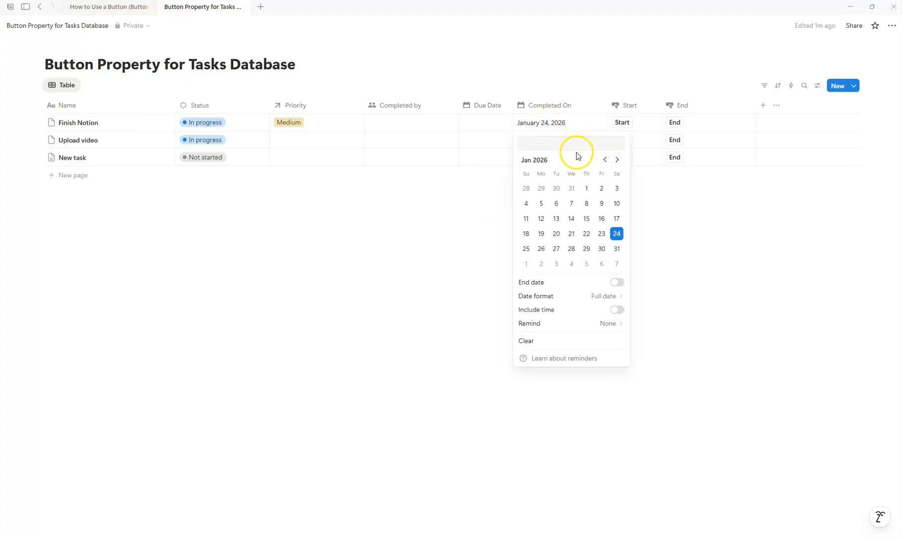
key(ctrl+z)
key(BackSpace)
key(BackSpace)
key(BackSpace)
key(BackSpace)
key(BackSpace)
key(BackSpace)
key(BackSpace)
key(BackSpace)
click(692, 254)
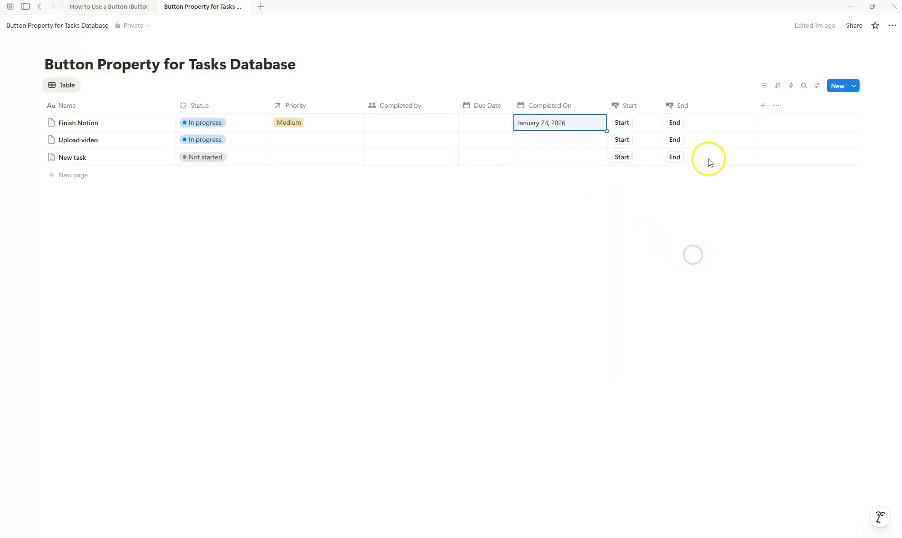
Step: Add a third Button property after the End column and name it Reset
click(762, 105)
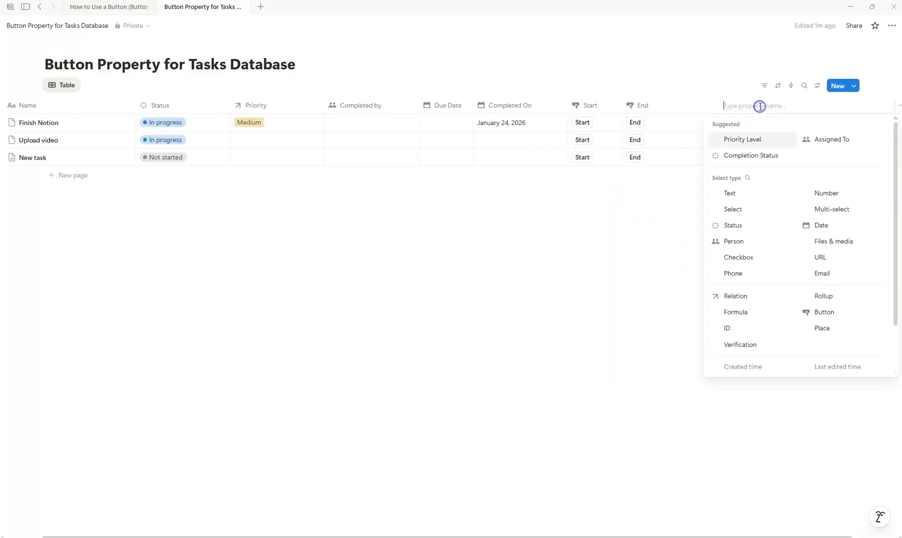
click(823, 312)
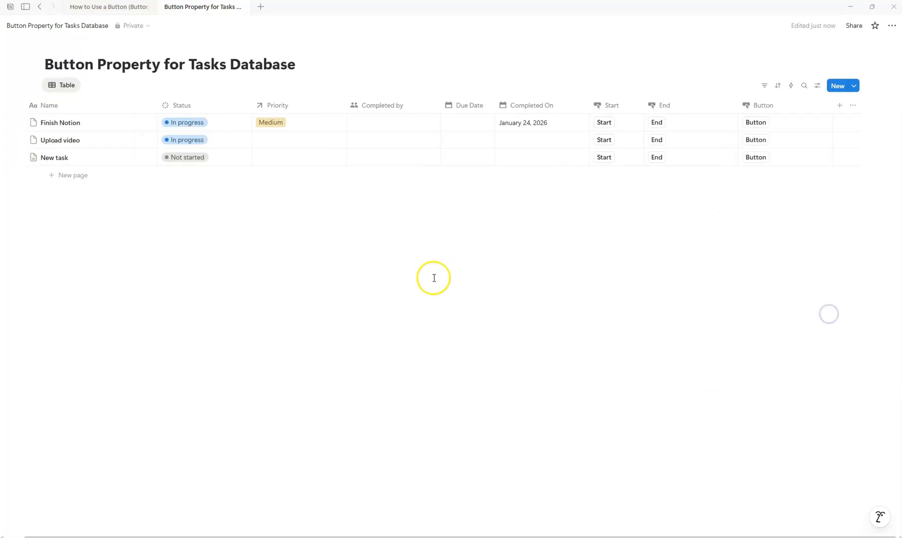
click(757, 106)
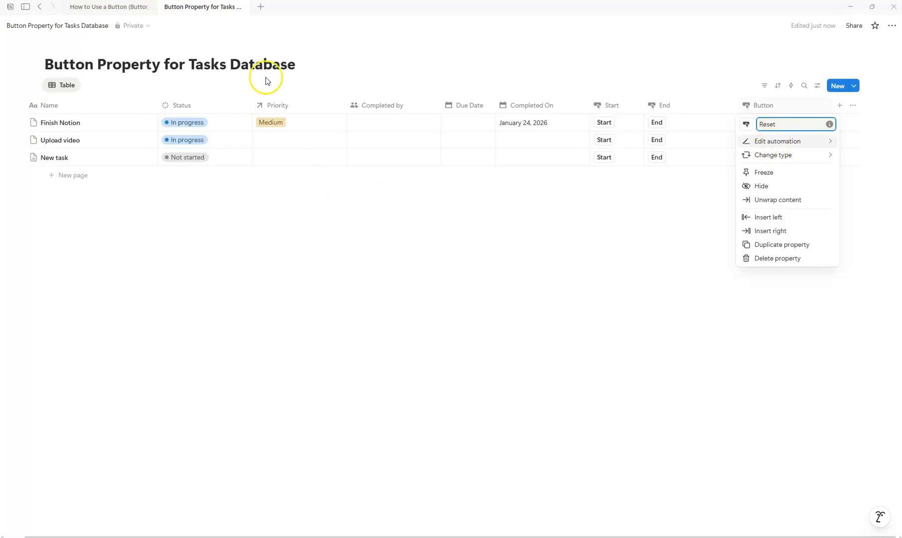
Step: Add an action to the Reset button's automation that sets Status to Not started
click(781, 142)
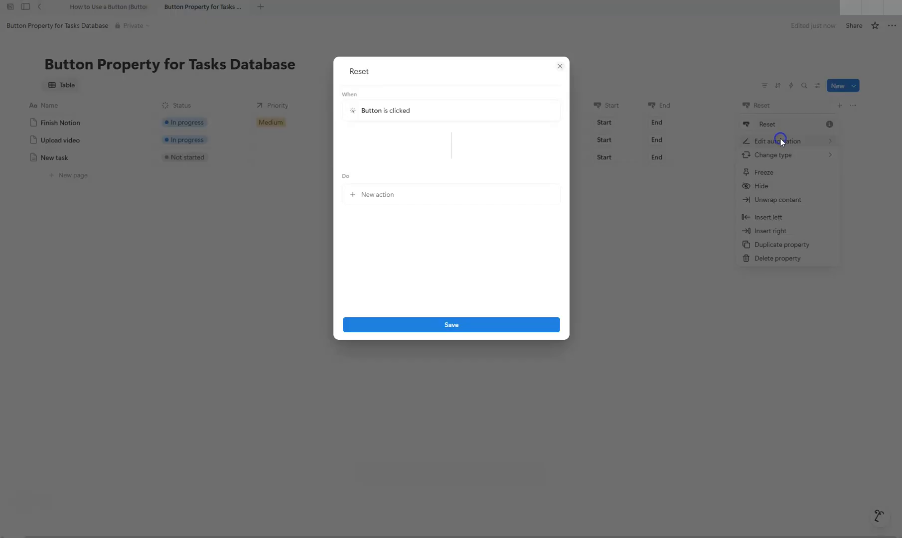
click(375, 192)
click(374, 241)
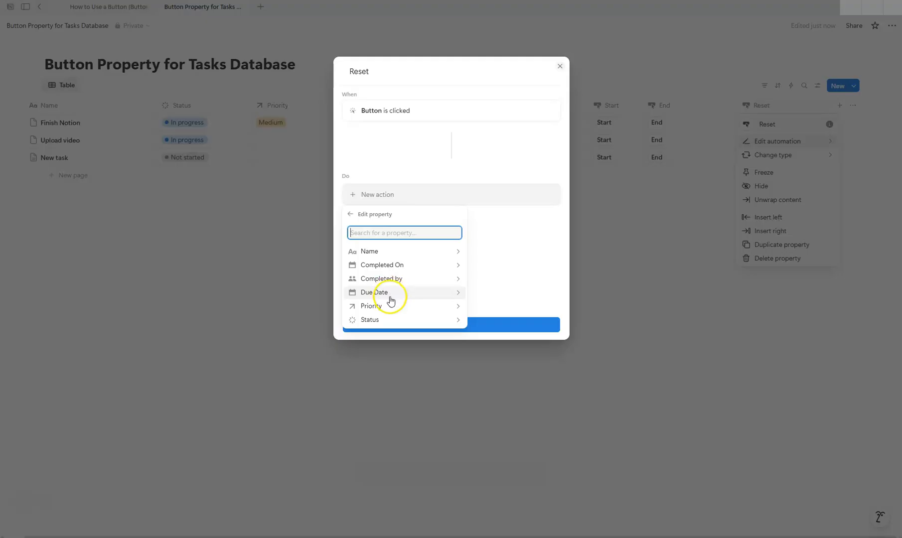
click(389, 319)
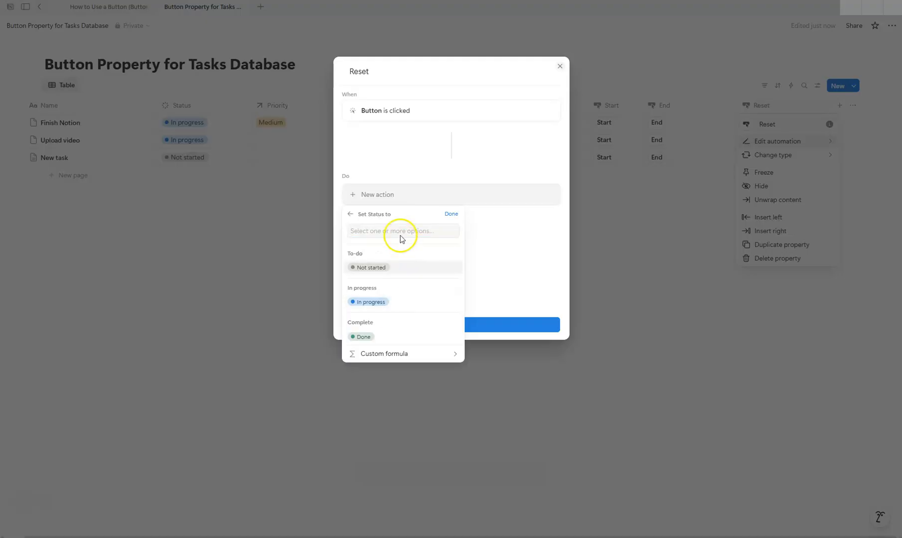
click(368, 267)
Step: Add a second Reset action that leaves Completed On empty, save the automation, and run Reset on the Finish Notion task
click(352, 260)
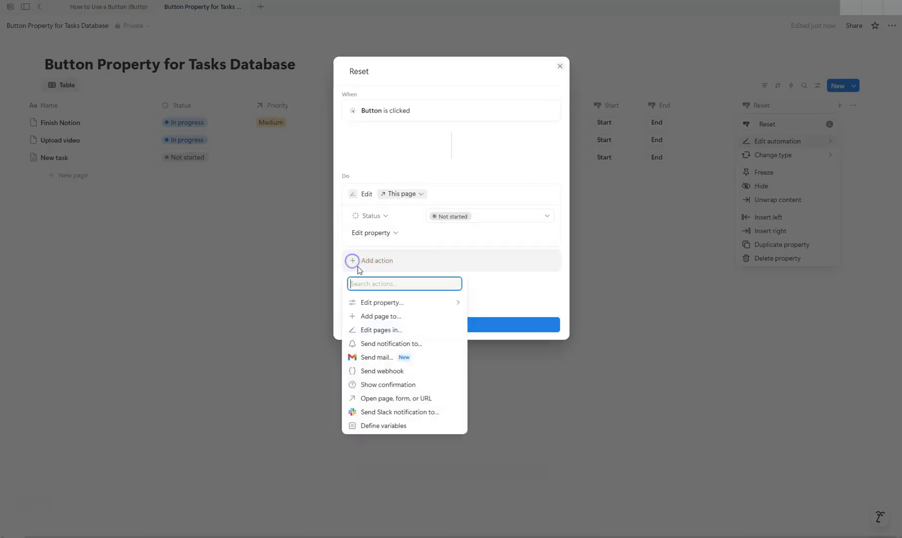
click(378, 302)
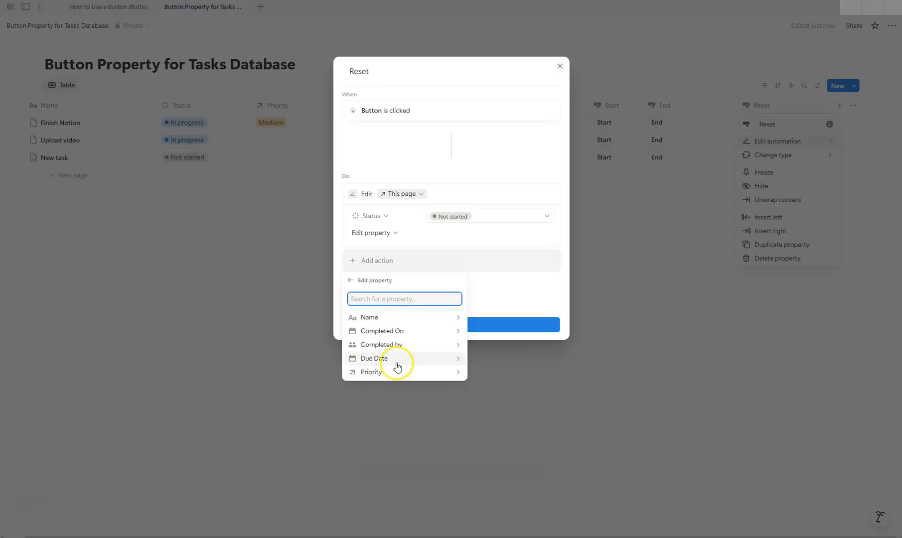
click(402, 331)
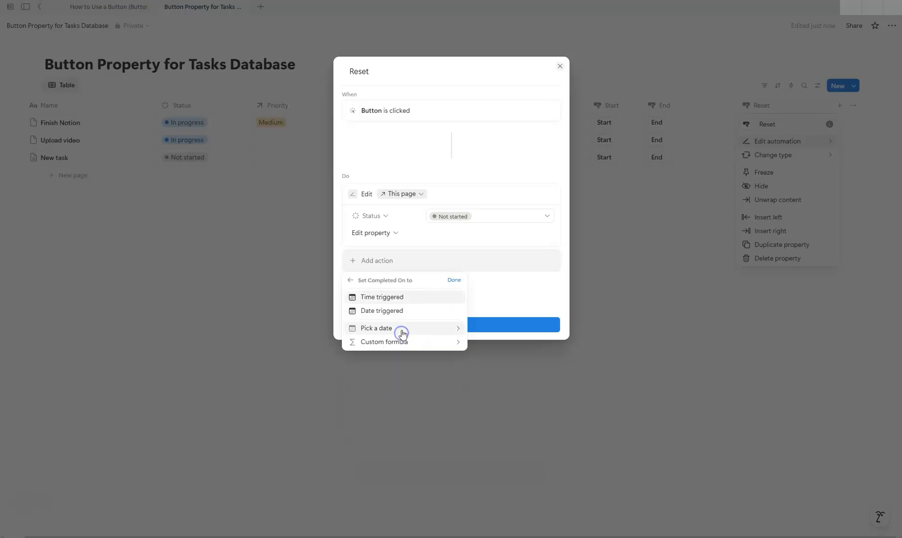
click(452, 280)
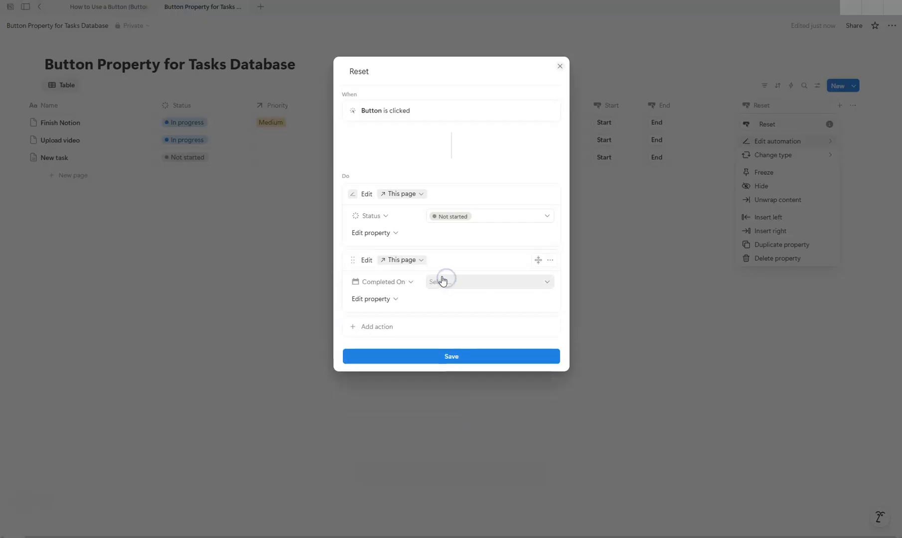
click(423, 357)
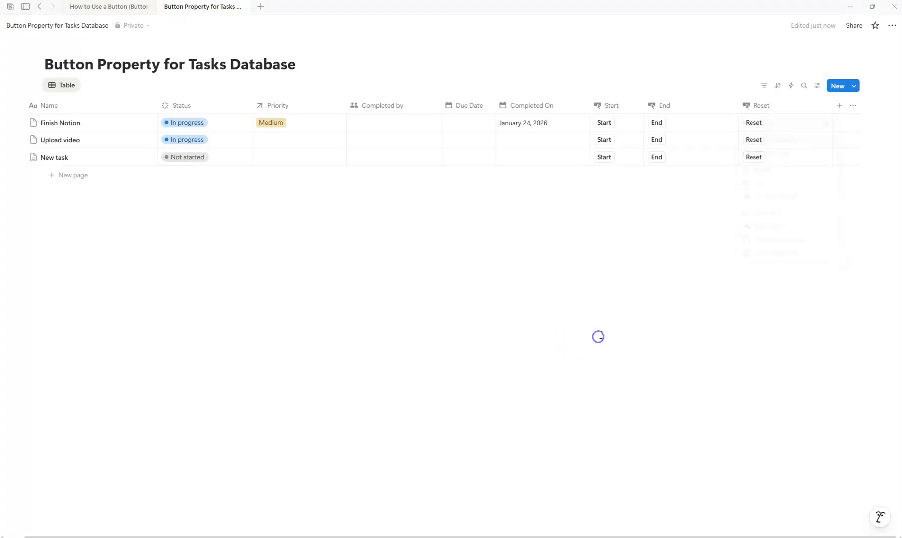
click(759, 124)
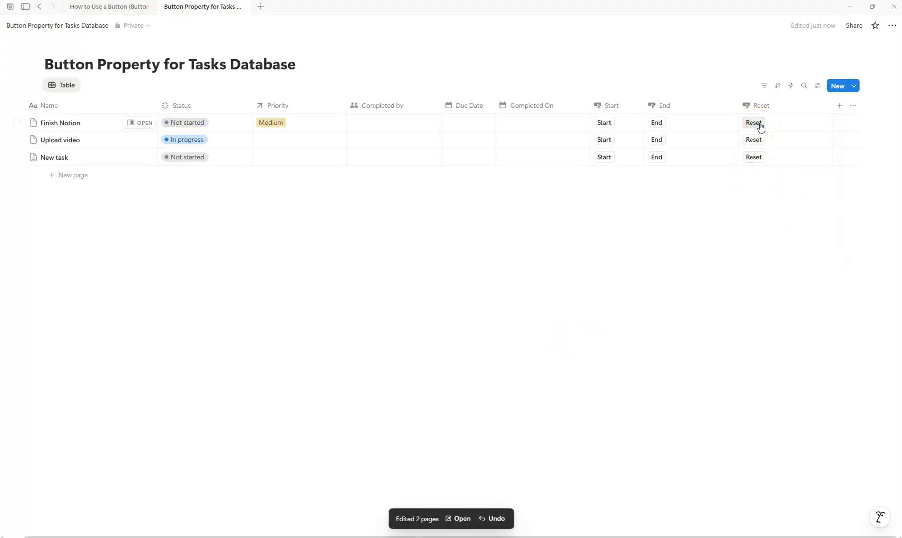
Step: Add a third action to the Reset button's automation that leaves Priority empty, and save it
click(767, 106)
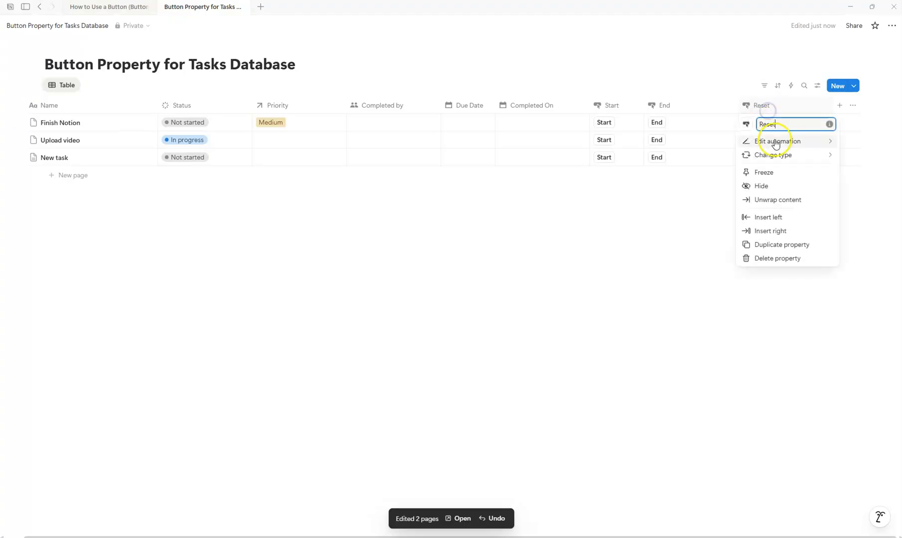
click(777, 142)
click(358, 324)
click(381, 369)
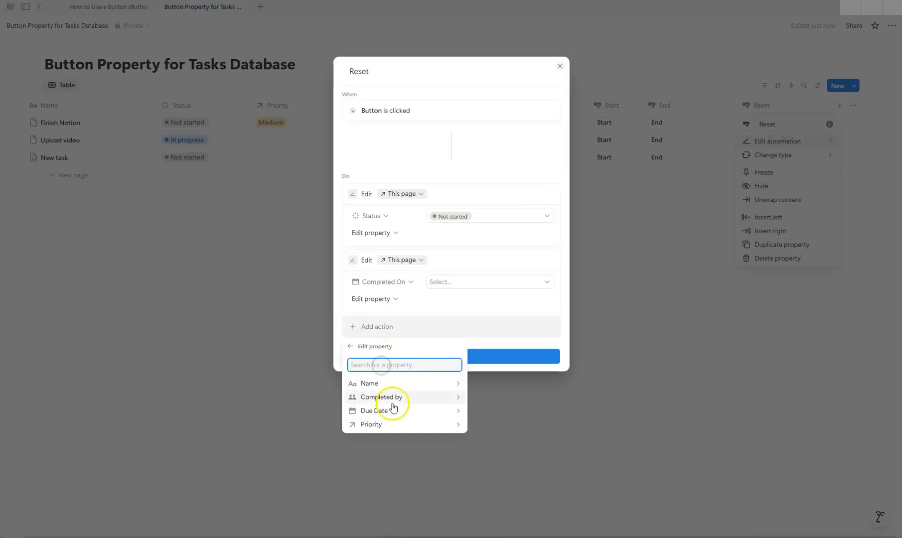
click(393, 422)
click(451, 346)
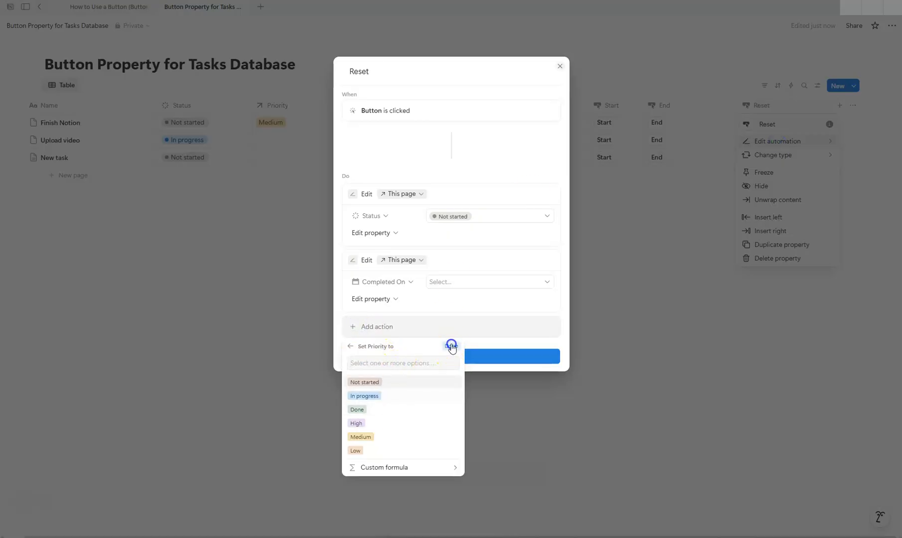
click(448, 421)
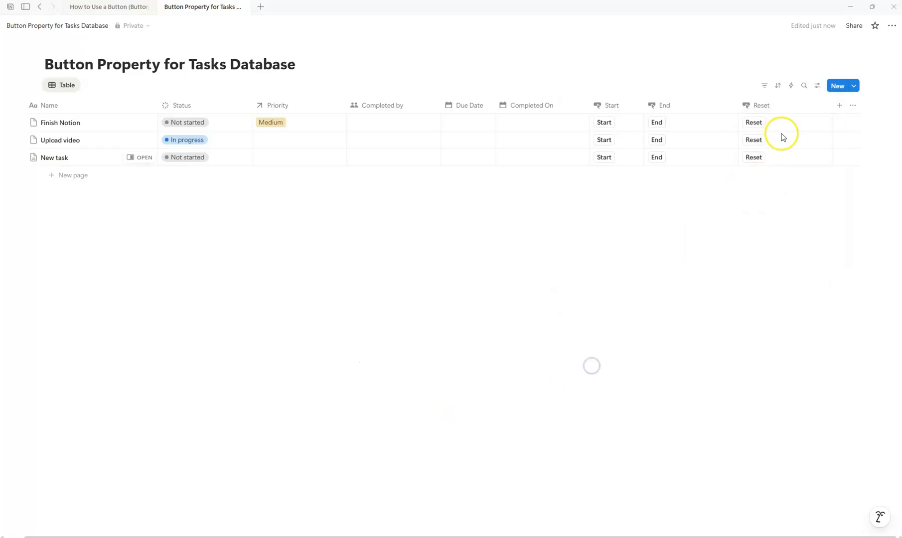
Step: Run the Reset button on the Finish Notion, Upload video and New task rows
click(754, 122)
click(753, 140)
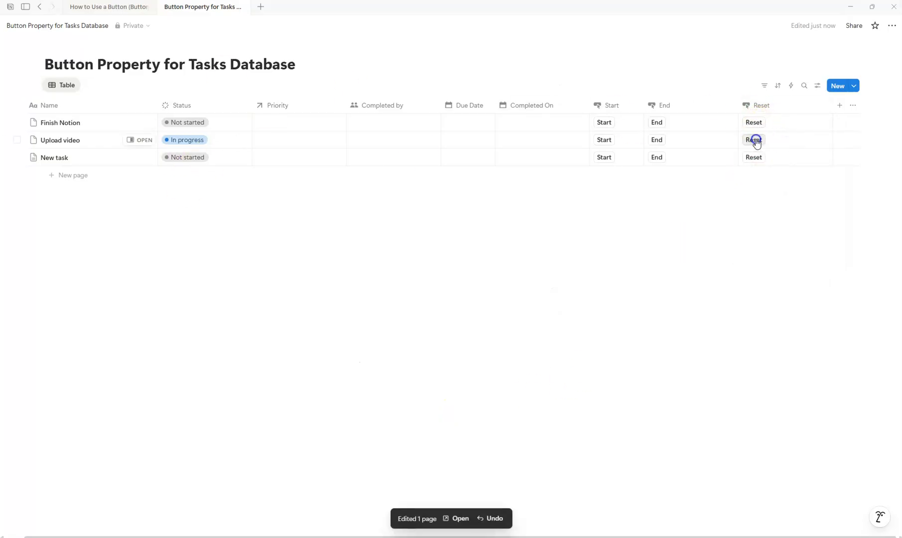
click(753, 157)
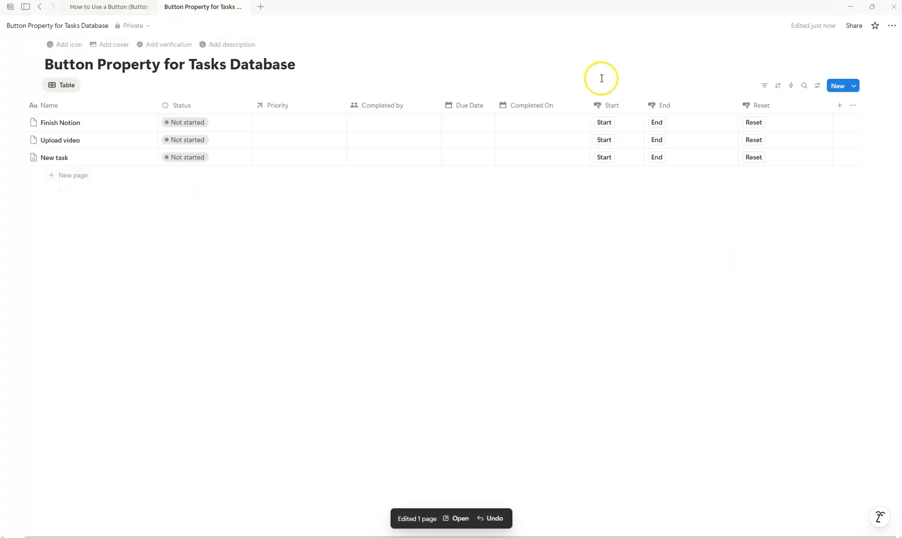